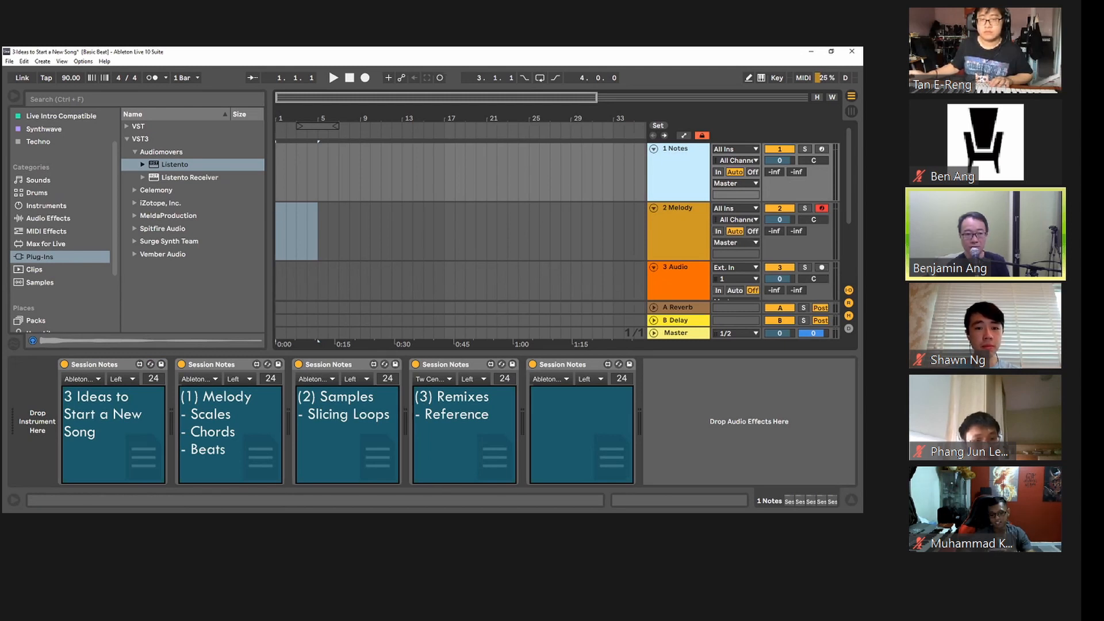
Switch to the Autochords site in the browser, choose the Energetic feel, and view the chord notes in the main progression
{"action": "key", "text": "alt+Tab"}
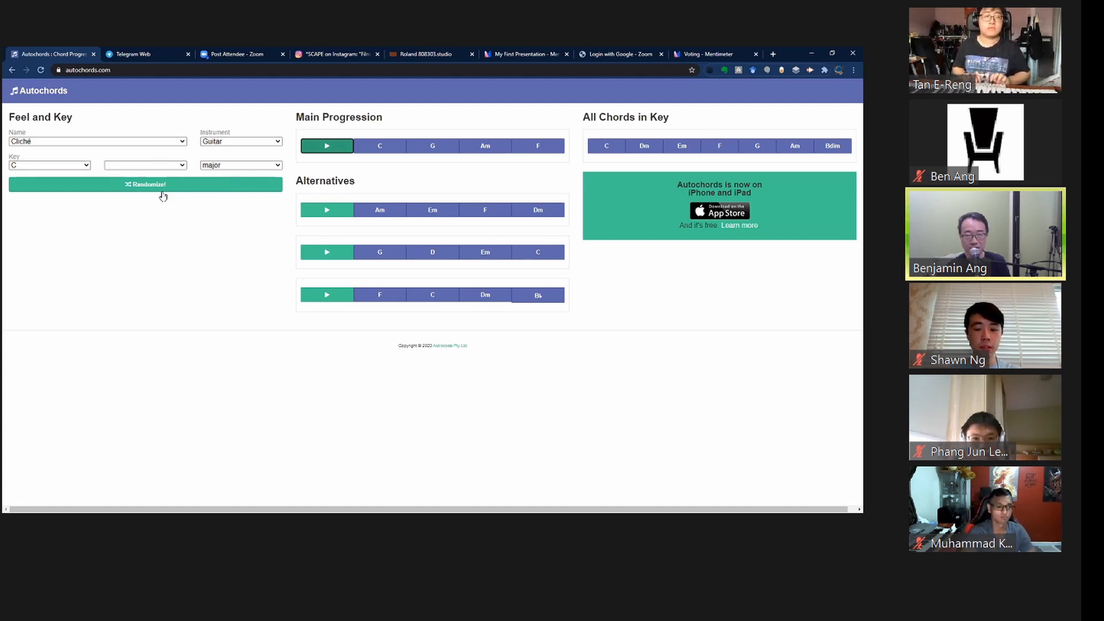
{"action": "left_click", "coordinate": [183, 141]}
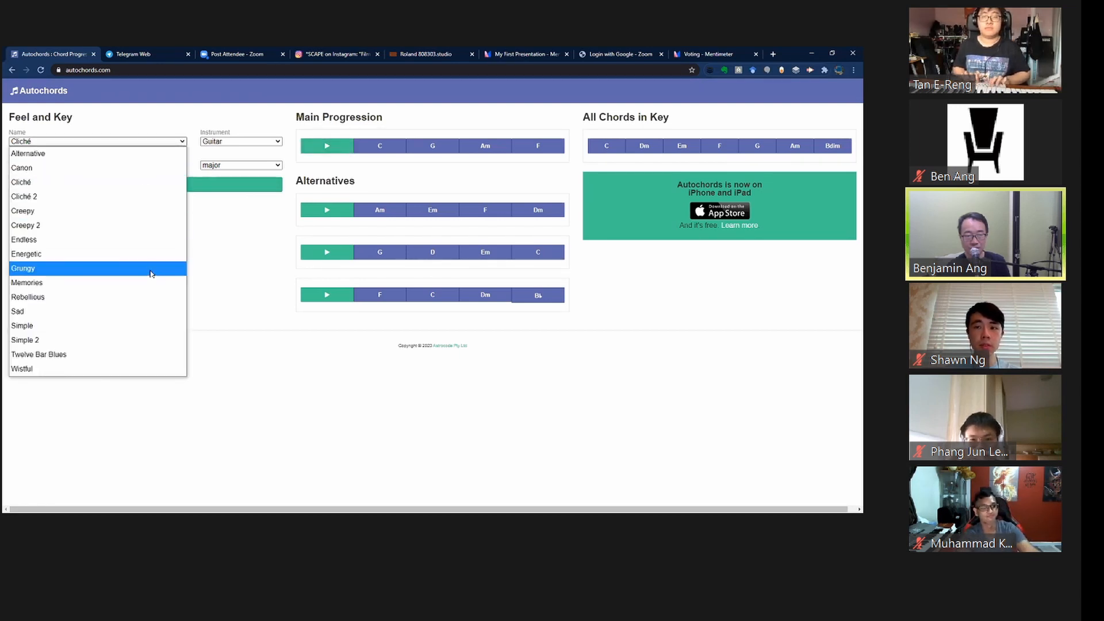
{"action": "left_click", "coordinate": [153, 261]}
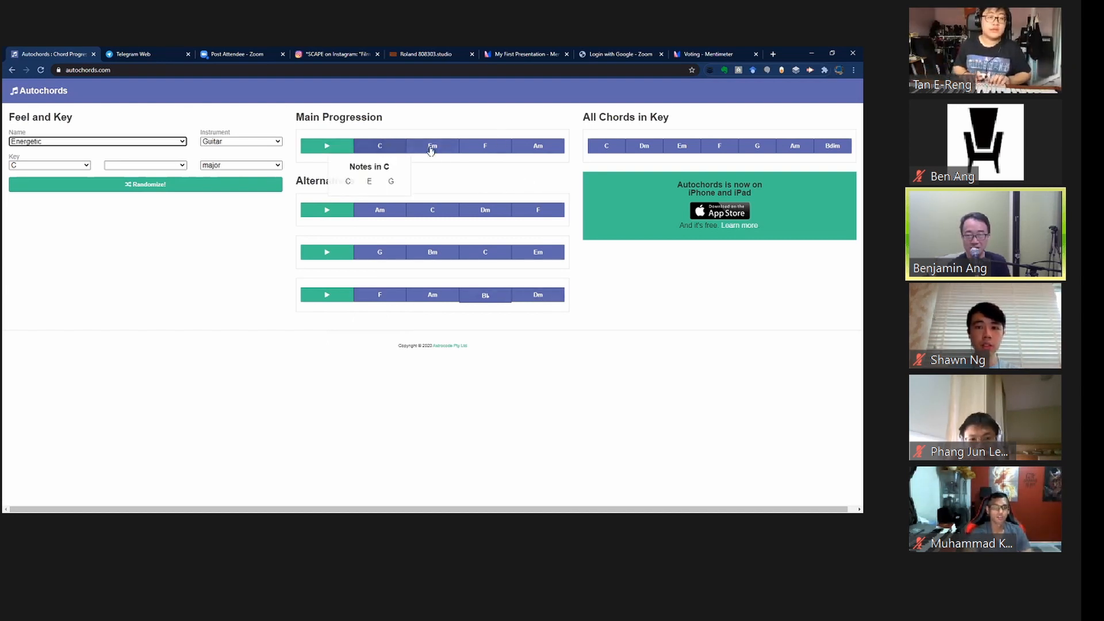
{"action": "left_click", "coordinate": [537, 148]}
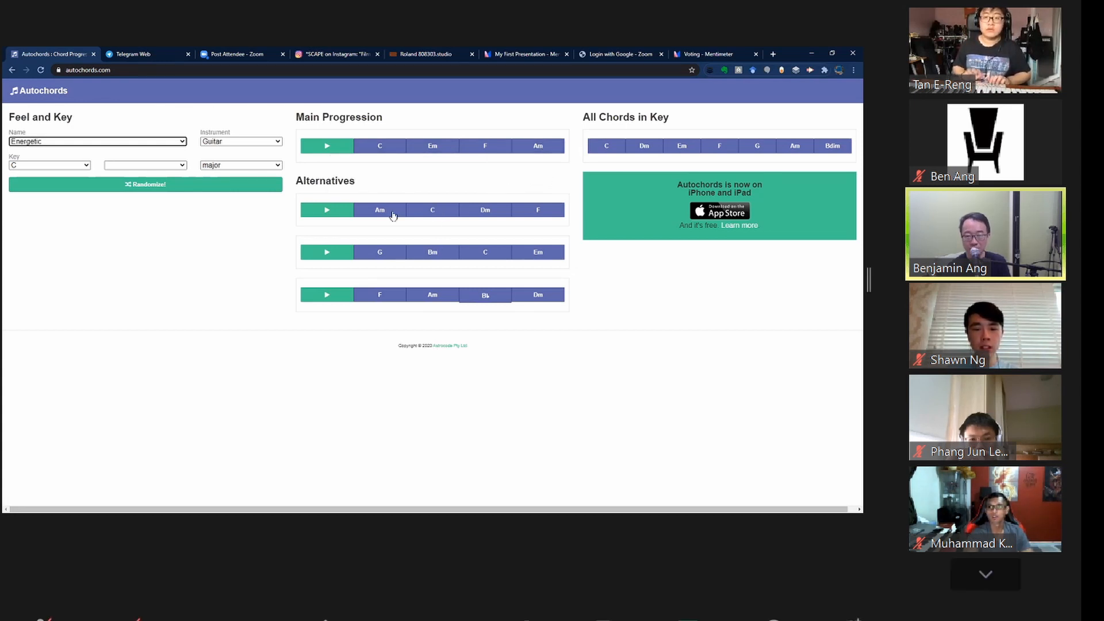
{"action": "left_click", "coordinate": [375, 148]}
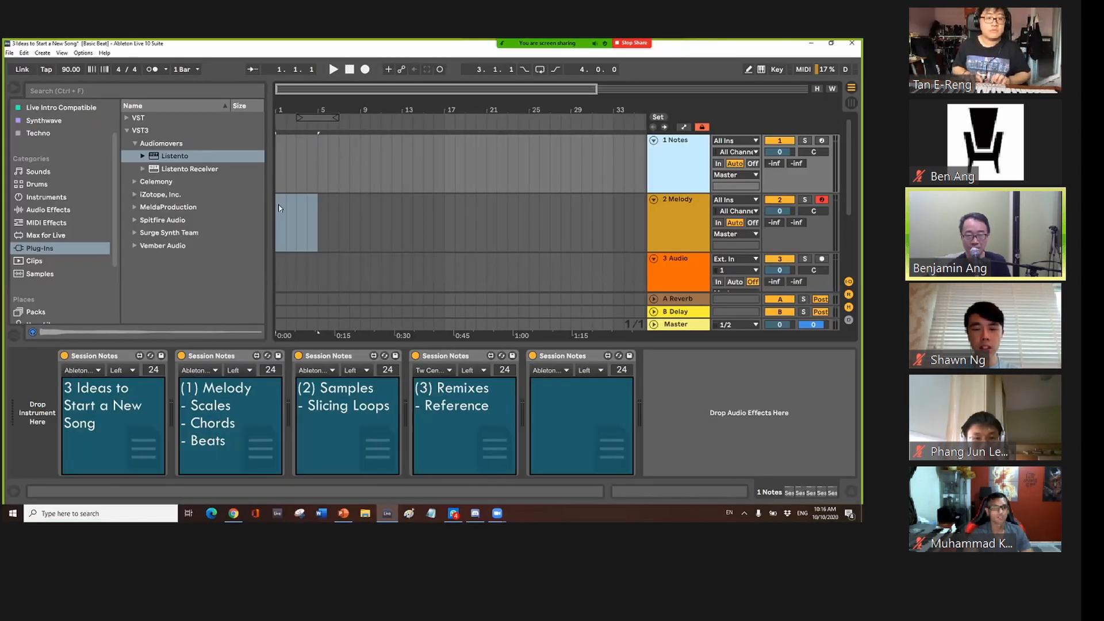
In Ableton Live, insert an empty four-bar MIDI clip at the start of the Melody track and enlarge its note editor
{"action": "left_click", "coordinate": [321, 211]}
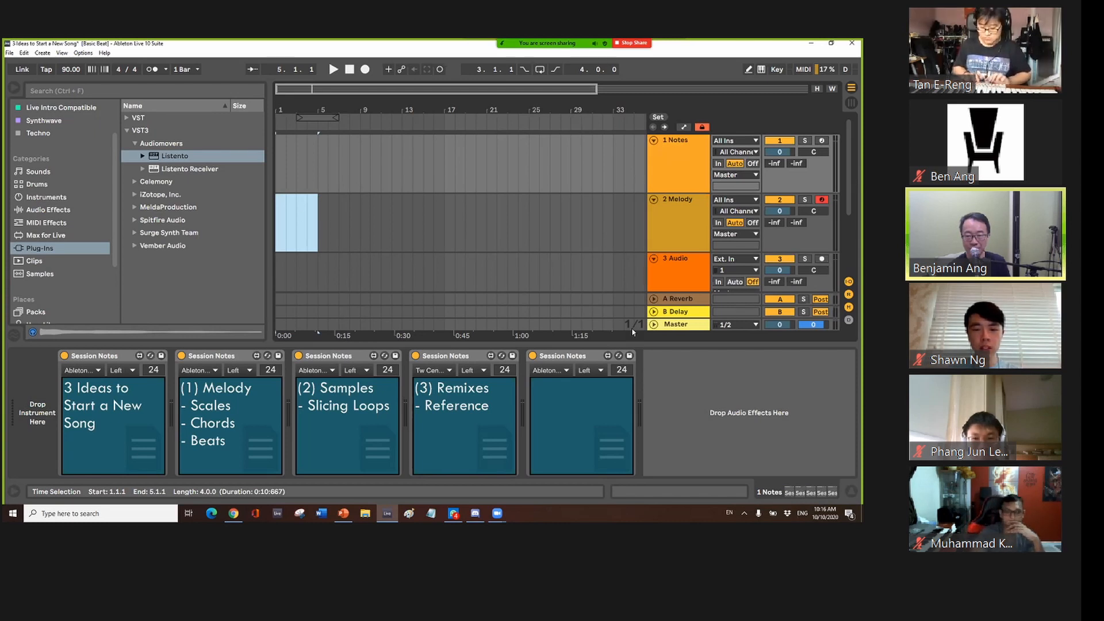
{"action": "right_click", "coordinate": [296, 204]}
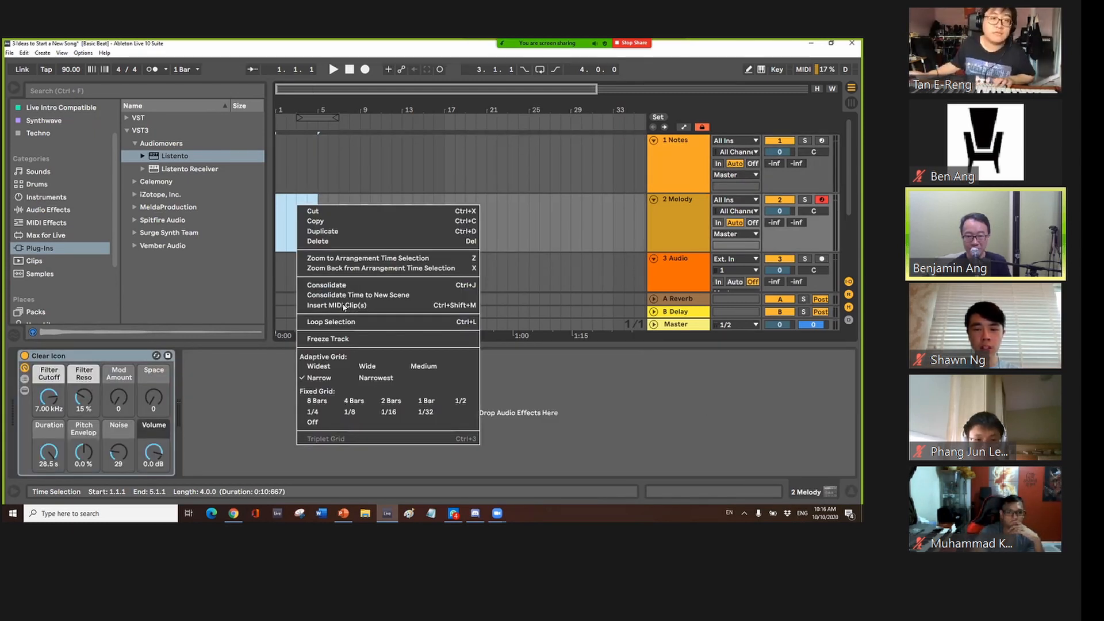
{"action": "left_click", "coordinate": [344, 306]}
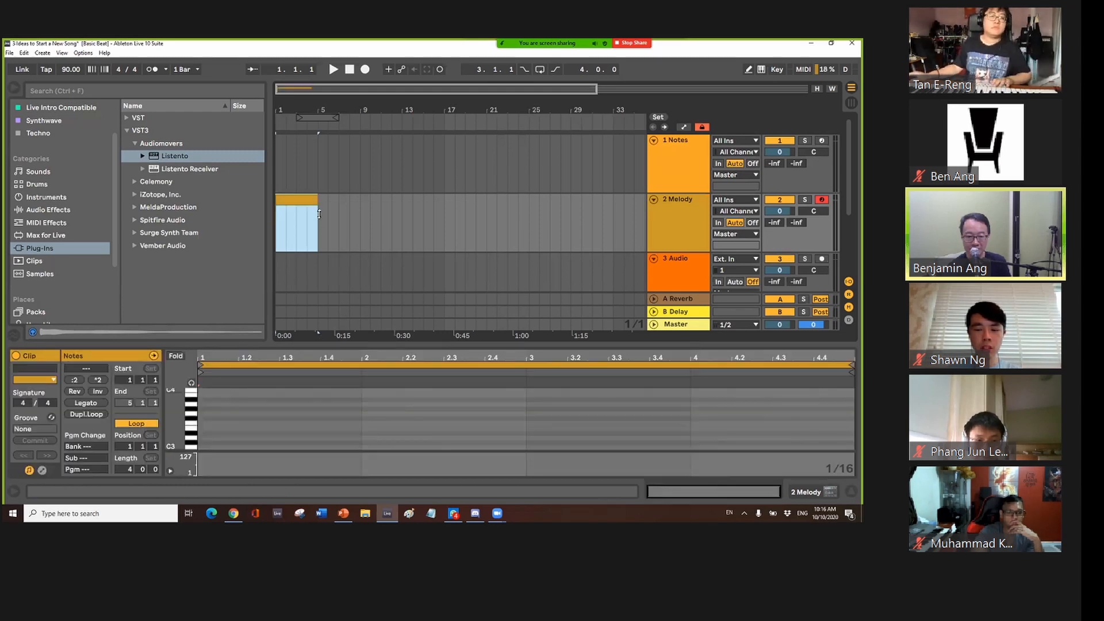
{"action": "left_click_drag", "start_coordinate": [319, 344], "coordinate": [319, 214]}
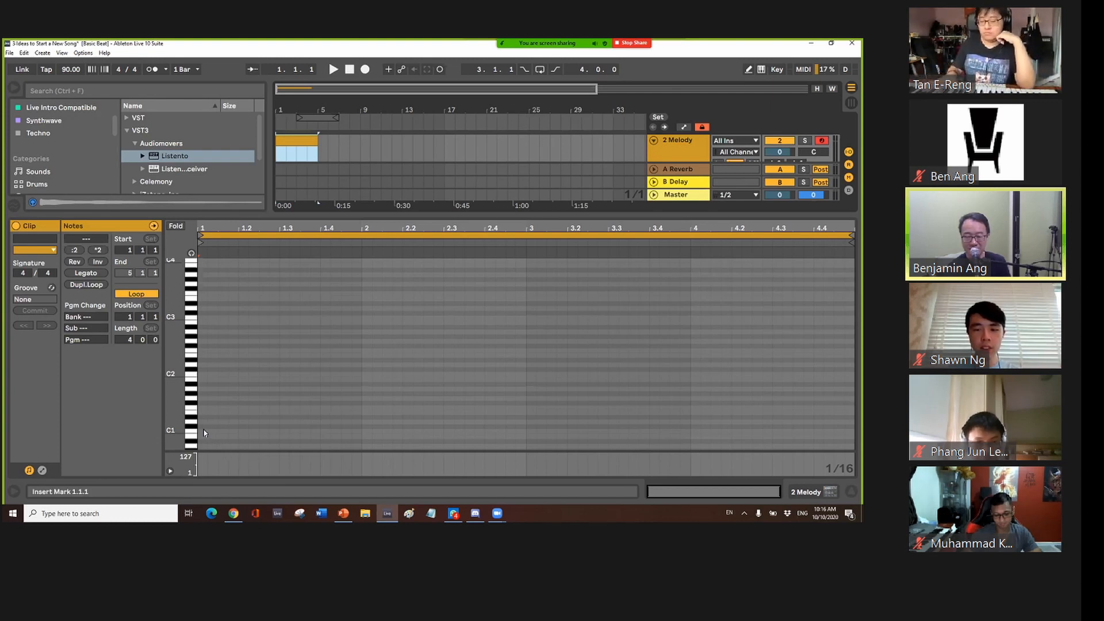
Enter a C major chord in bar 1 of the Melody clip using one-bar notes C2, E2 and G2
{"action": "left_click_drag", "start_coordinate": [204, 435], "coordinate": [363, 435]}
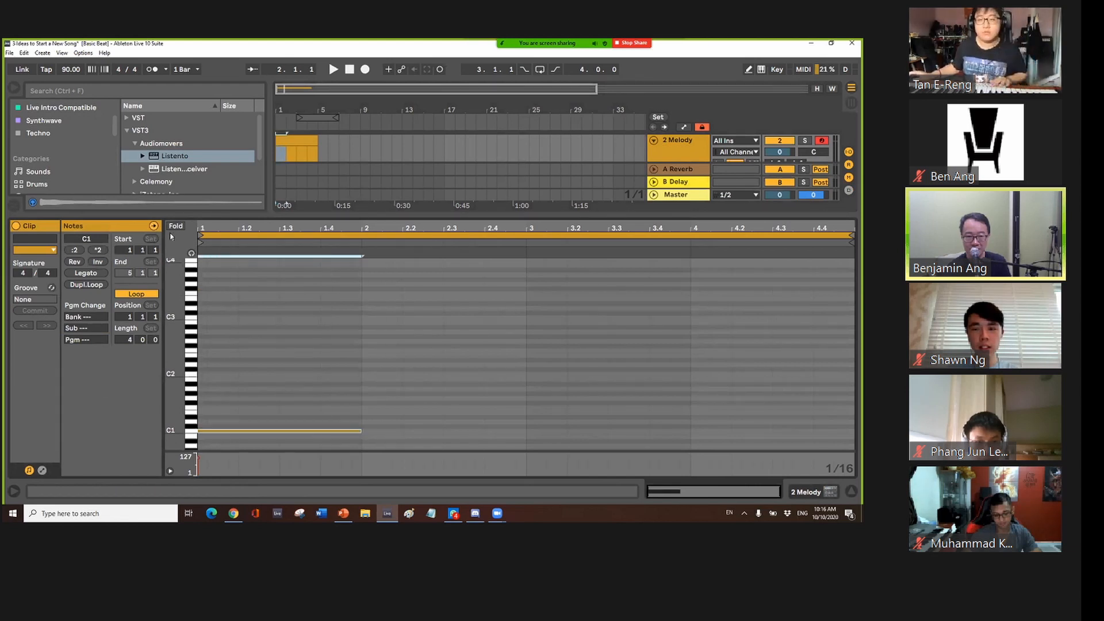
{"action": "double_click", "coordinate": [208, 432]}
{"action": "double_click", "coordinate": [213, 431]}
{"action": "left_click_drag", "start_coordinate": [208, 432], "coordinate": [292, 379]}
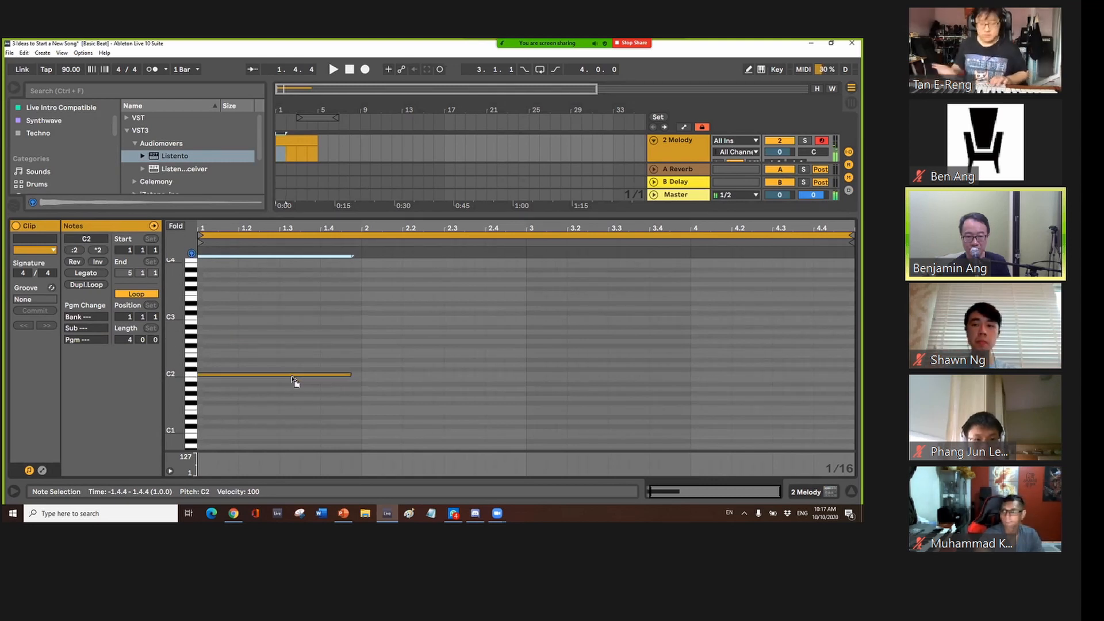
{"action": "double_click", "coordinate": [204, 353]}
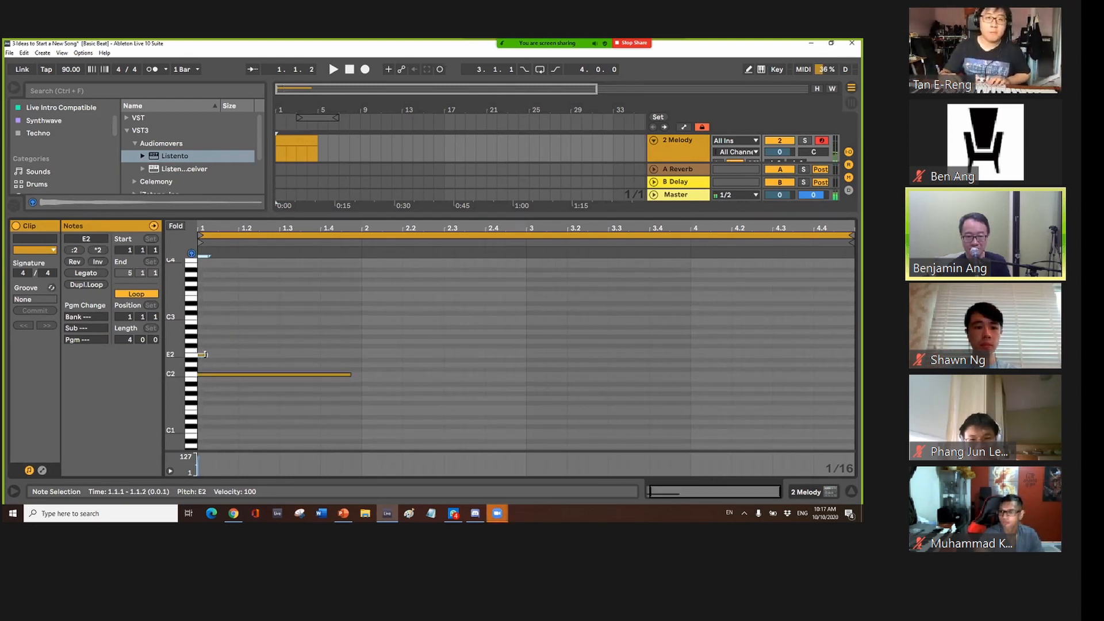
{"action": "left_click_drag", "start_coordinate": [207, 353], "coordinate": [362, 375]}
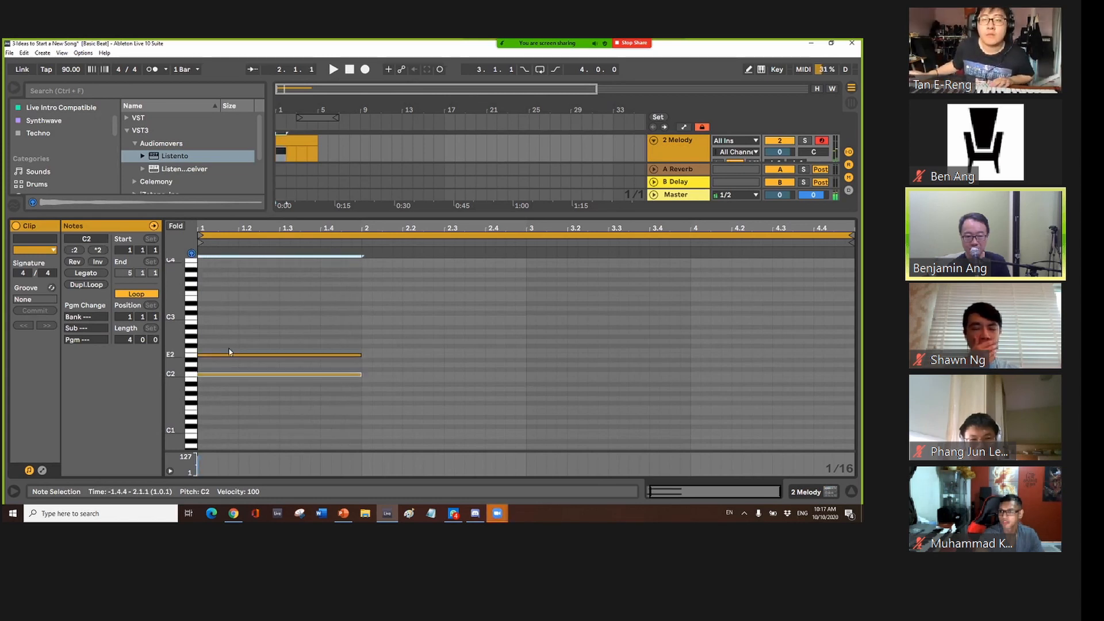
{"action": "double_click", "coordinate": [204, 341]}
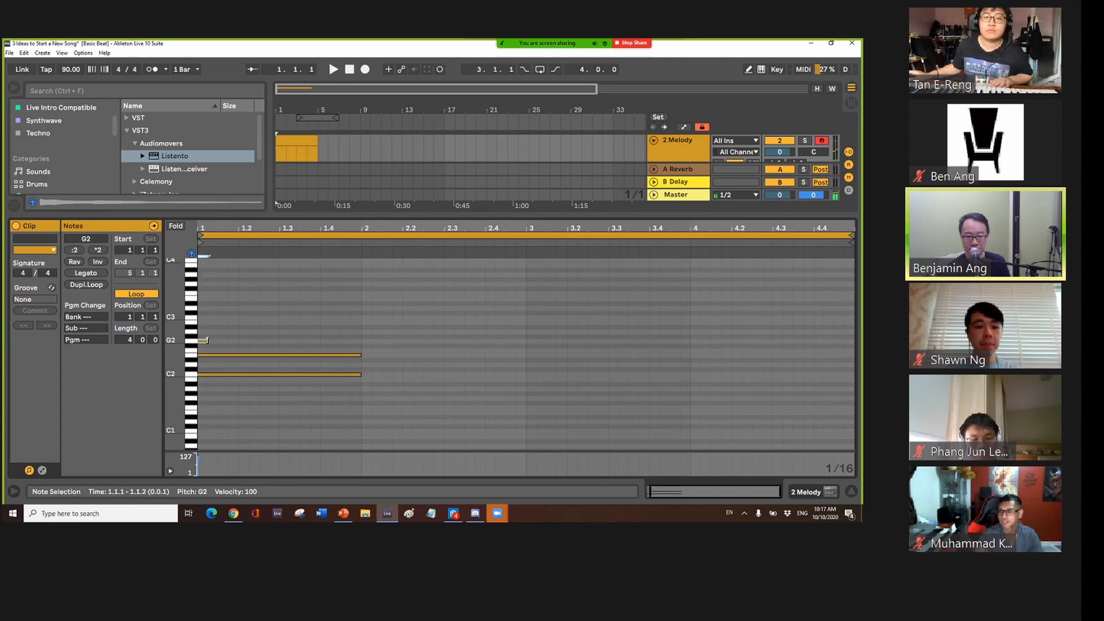
{"action": "left_click_drag", "start_coordinate": [297, 339], "coordinate": [361, 341]}
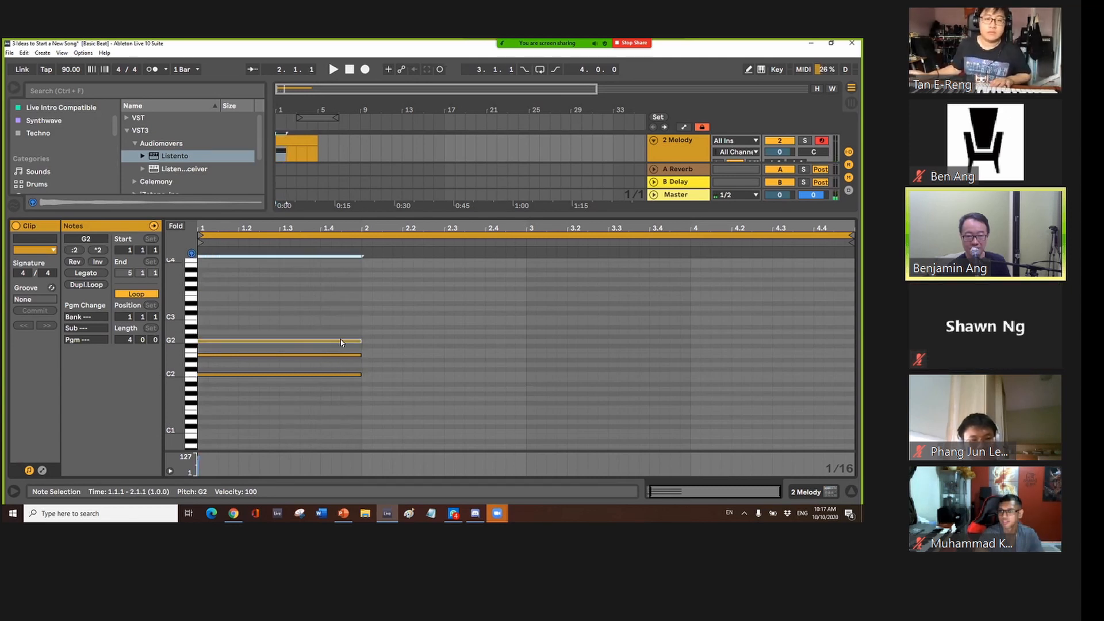
Check the notes of Em in Autochords, then enter the chord in bar 2 of the Melody clip as one-bar notes E2, G2 and B2
{"action": "left_click", "coordinate": [233, 514]}
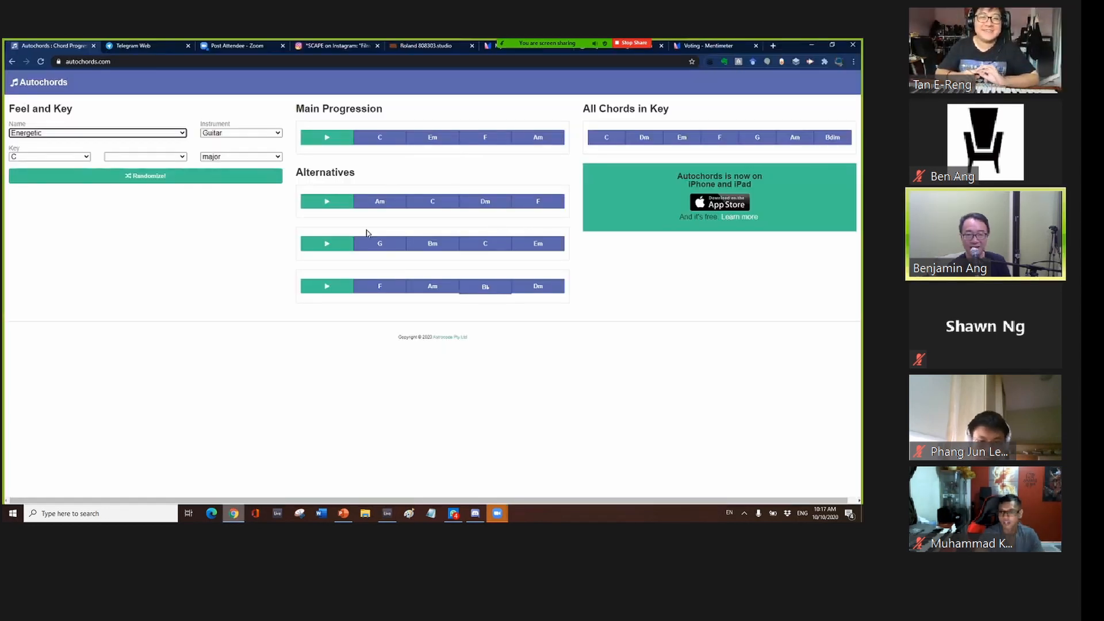
{"action": "left_click", "coordinate": [428, 141]}
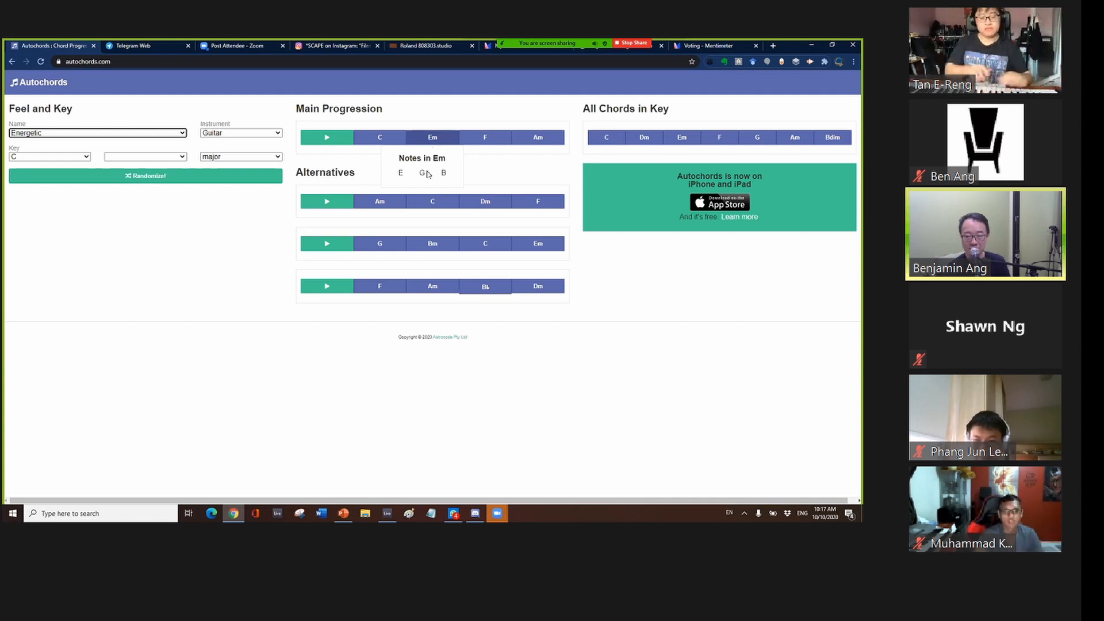
{"action": "left_click", "coordinate": [387, 513]}
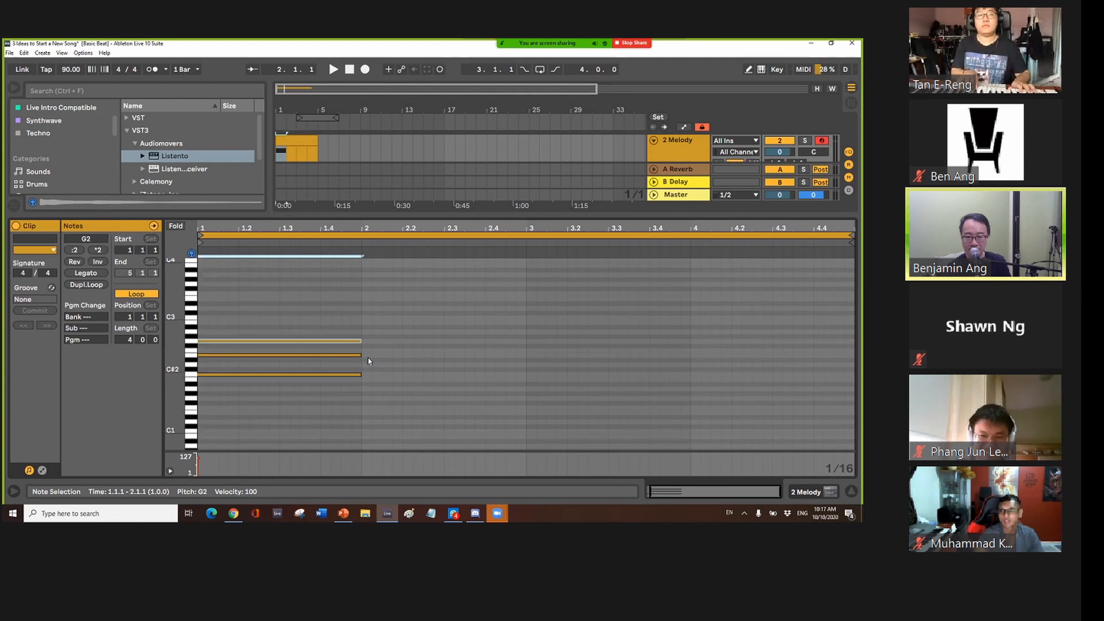
{"action": "left_click", "coordinate": [369, 355]}
{"action": "left_click_drag", "start_coordinate": [369, 356], "coordinate": [525, 358]}
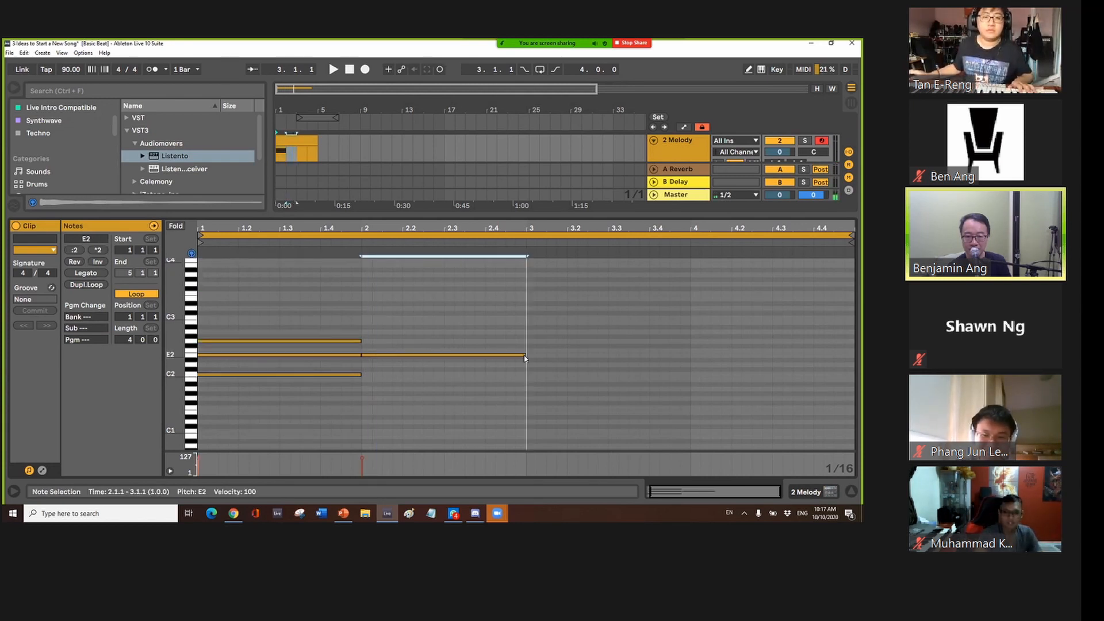
{"action": "left_click", "coordinate": [374, 340]}
{"action": "left_click_drag", "start_coordinate": [451, 340], "coordinate": [524, 339]}
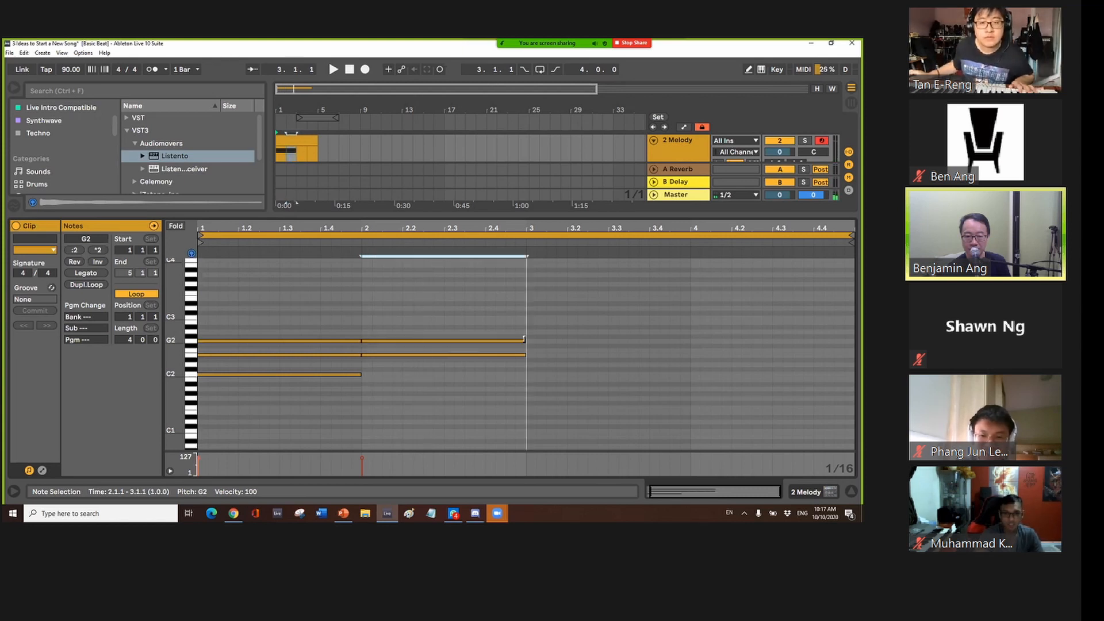
{"action": "double_click", "coordinate": [365, 322]}
{"action": "left_click_drag", "start_coordinate": [449, 320], "coordinate": [522, 324]}
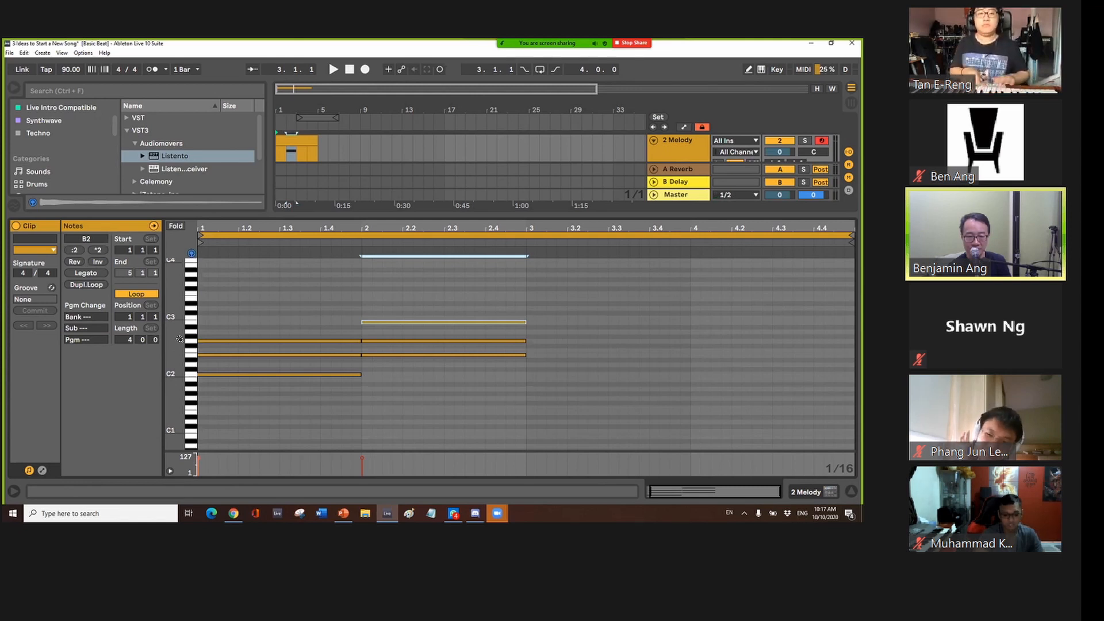
Check the progression's F chord in Autochords and enter it in bar 3 of the Melody clip as one-bar notes F2, A2 and C3
{"action": "left_click_drag", "start_coordinate": [173, 335], "coordinate": [218, 335]}
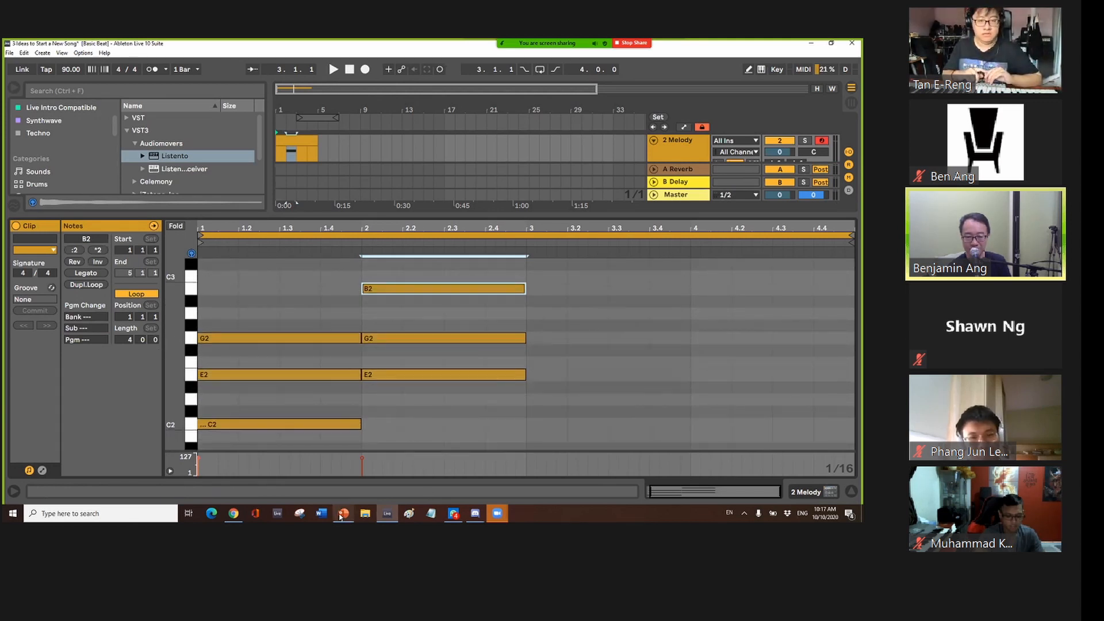
{"action": "left_click", "coordinate": [241, 517]}
{"action": "mouse_move", "coordinate": [474, 141]}
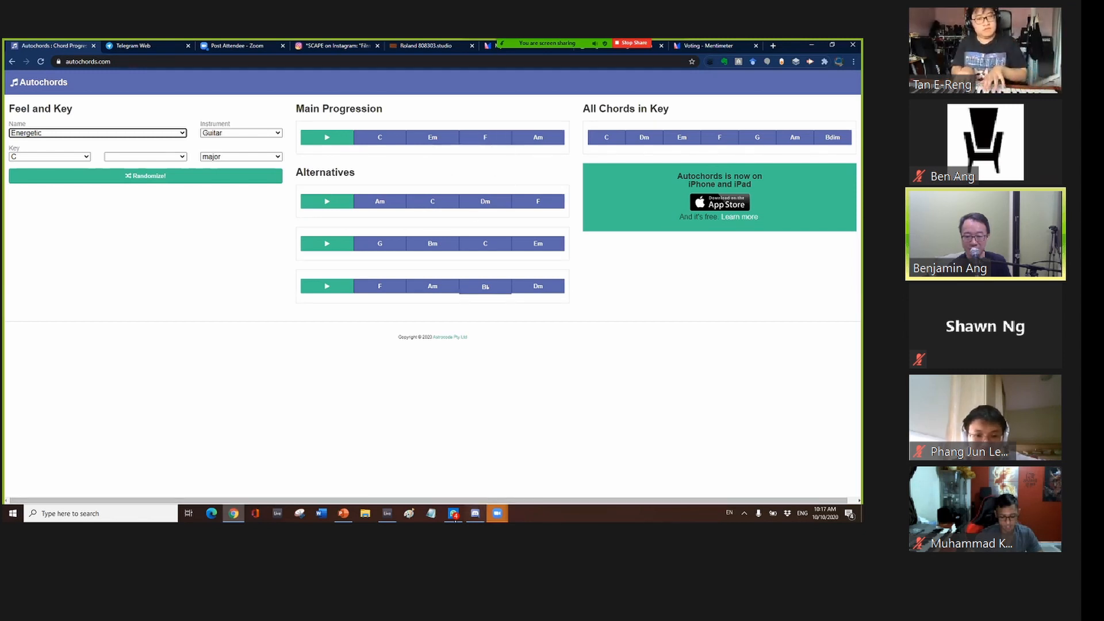
{"action": "left_click", "coordinate": [387, 517]}
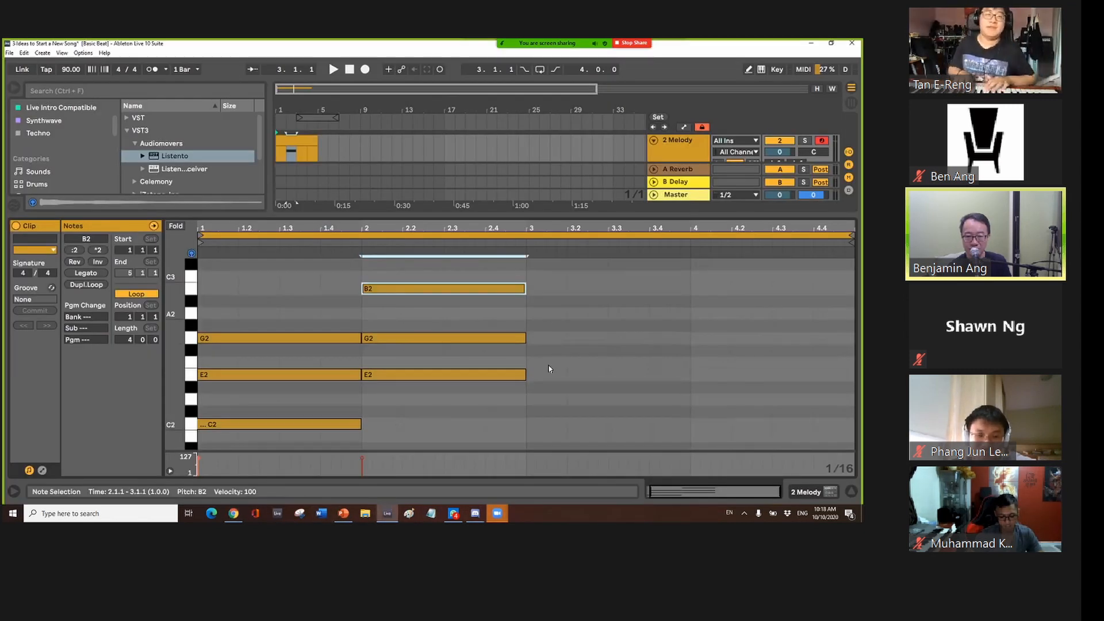
{"action": "double_click", "coordinate": [531, 362]}
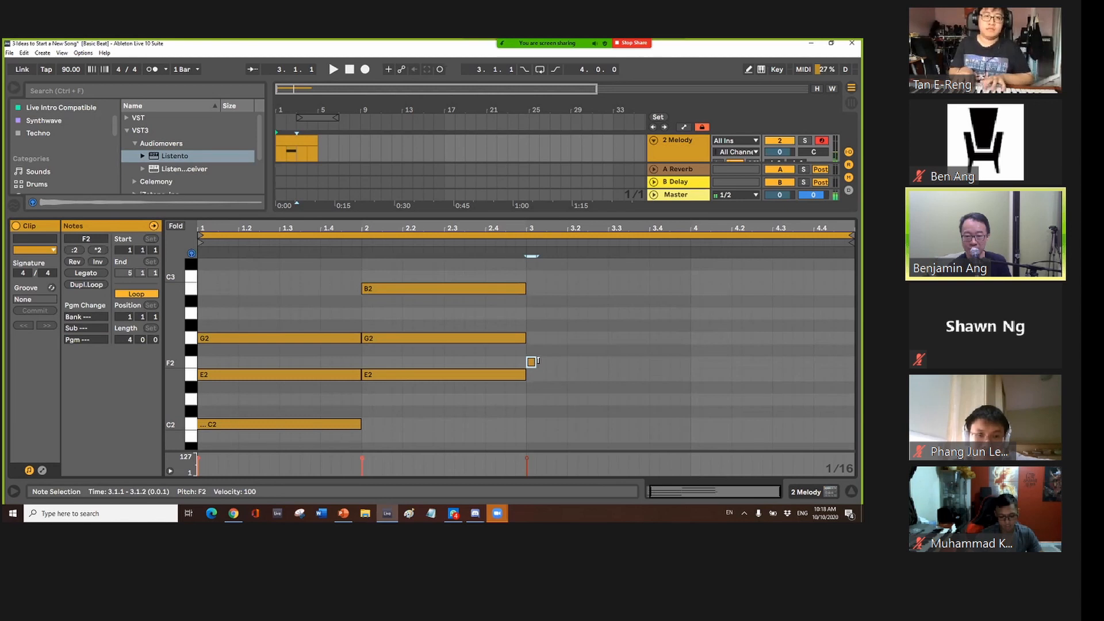
{"action": "left_click_drag", "start_coordinate": [612, 360], "coordinate": [689, 362]}
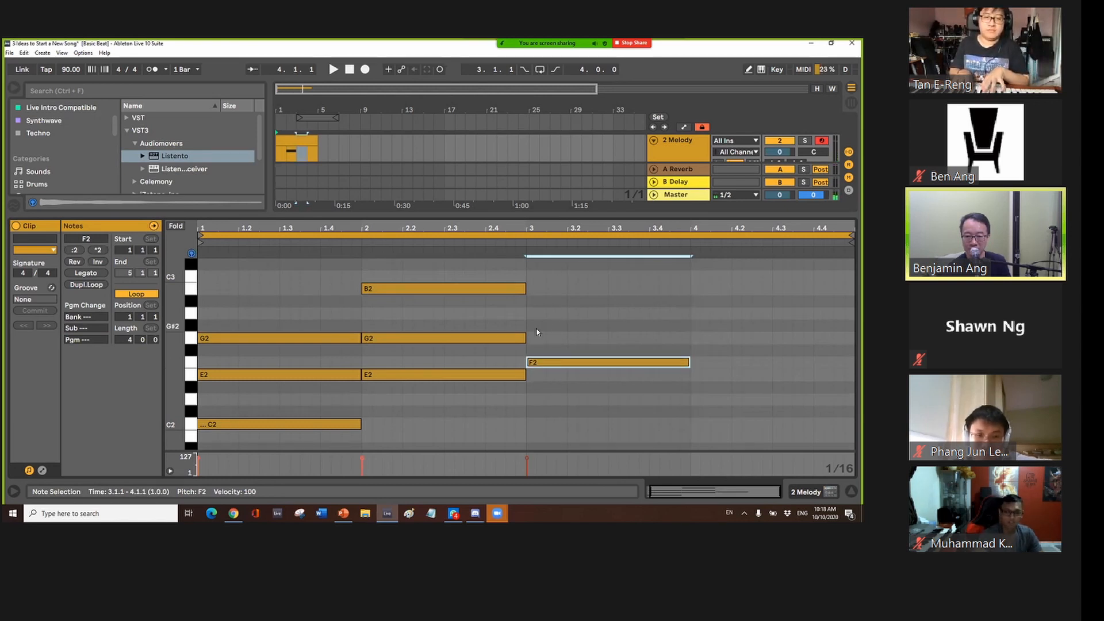
{"action": "double_click", "coordinate": [536, 313]}
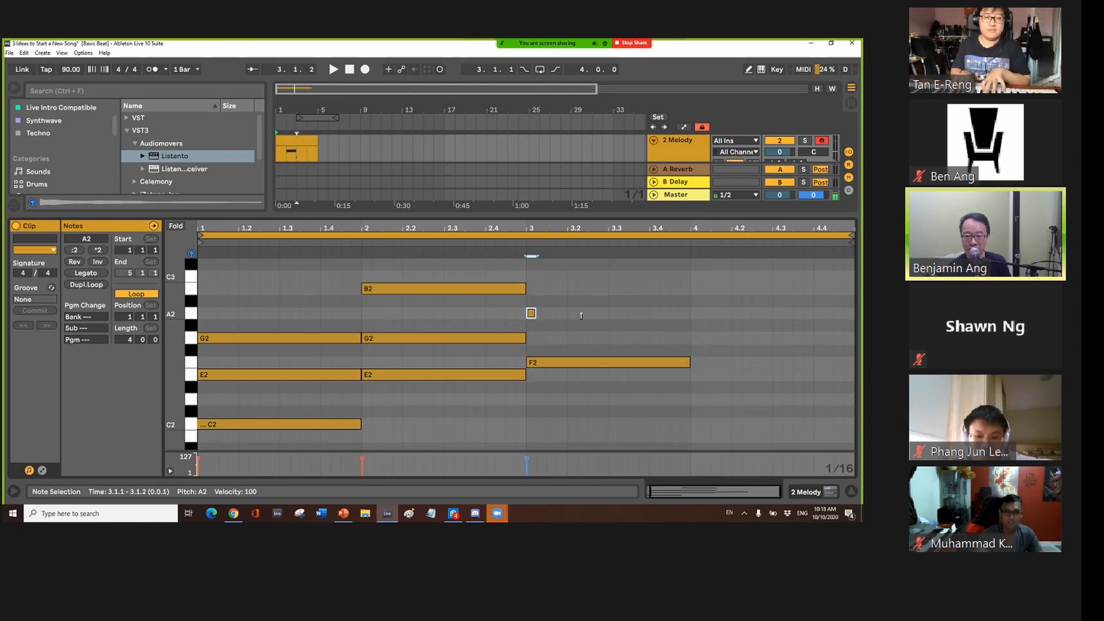
{"action": "left_click_drag", "start_coordinate": [680, 319], "coordinate": [686, 320]}
{"action": "key", "text": "shift+Right"}
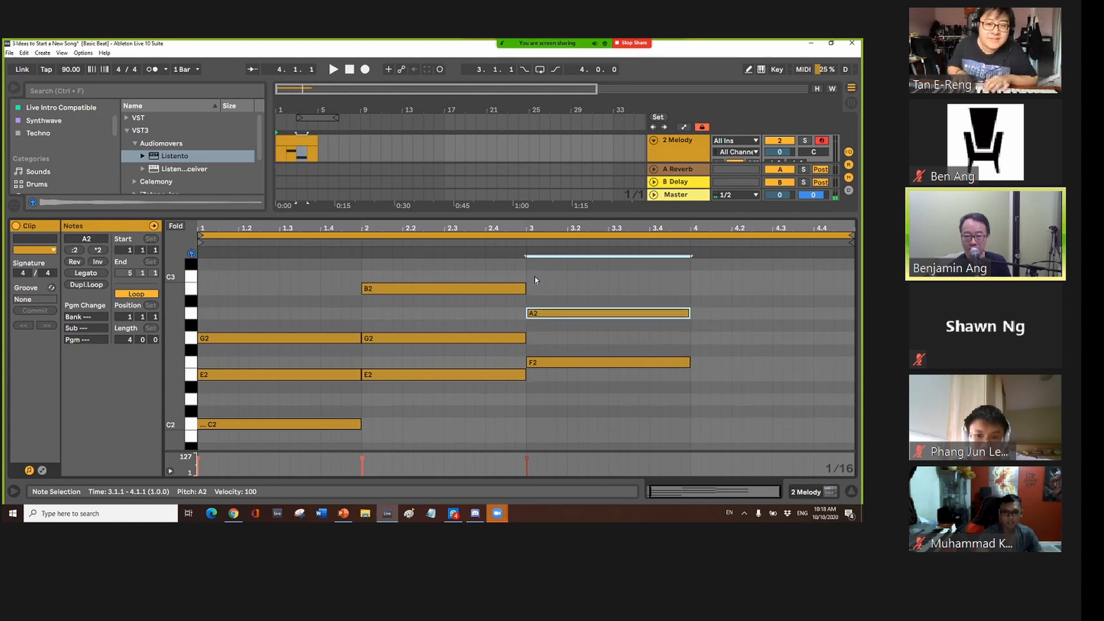
{"action": "double_click", "coordinate": [534, 276]}
{"action": "left_click_drag", "start_coordinate": [536, 276], "coordinate": [688, 275]}
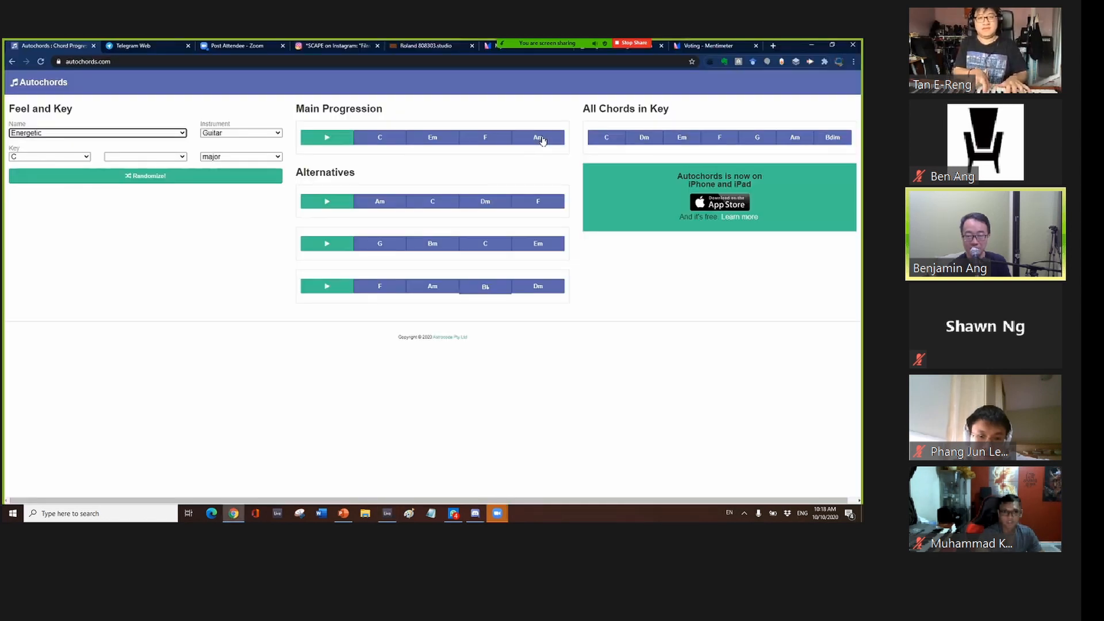
Check the notes of Am in Autochords, then enter the chord in bar 4 of the Melody clip as one-bar notes A2, C3 and E3
{"action": "left_click", "coordinate": [541, 138]}
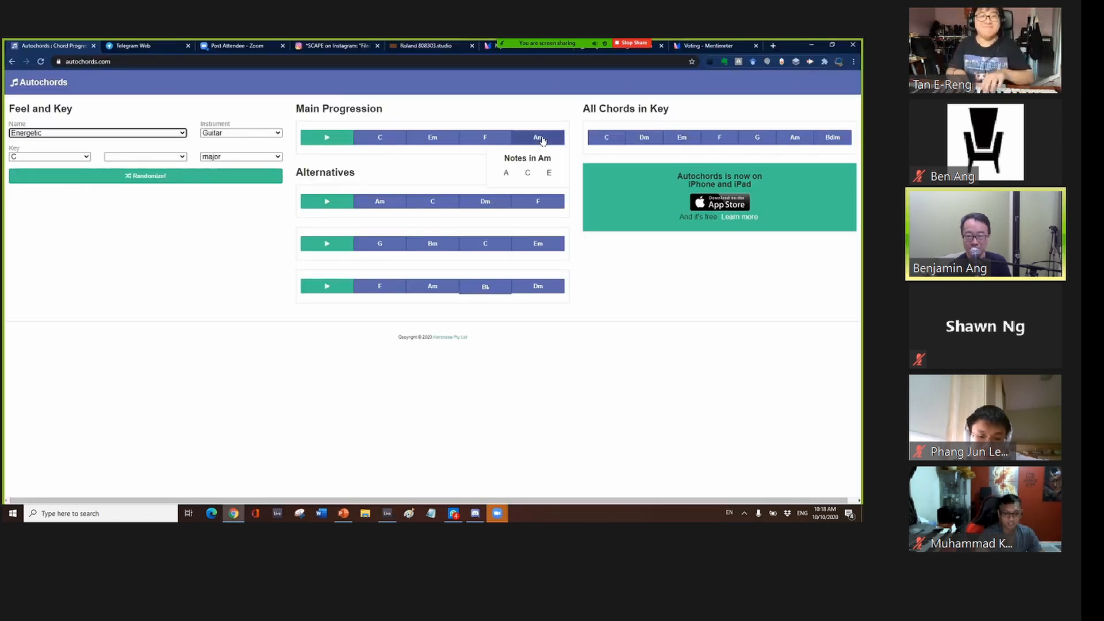
{"action": "left_click", "coordinate": [387, 514]}
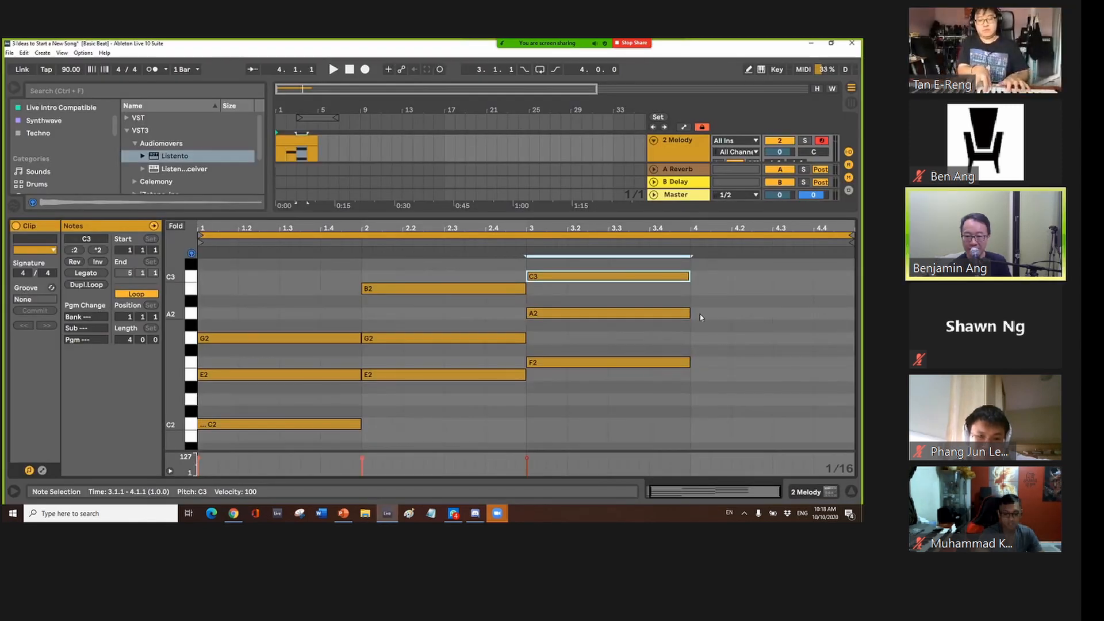
{"action": "double_click", "coordinate": [697, 313]}
{"action": "key", "text": "shift+Right"}
{"action": "key", "text": "shift+Right"}
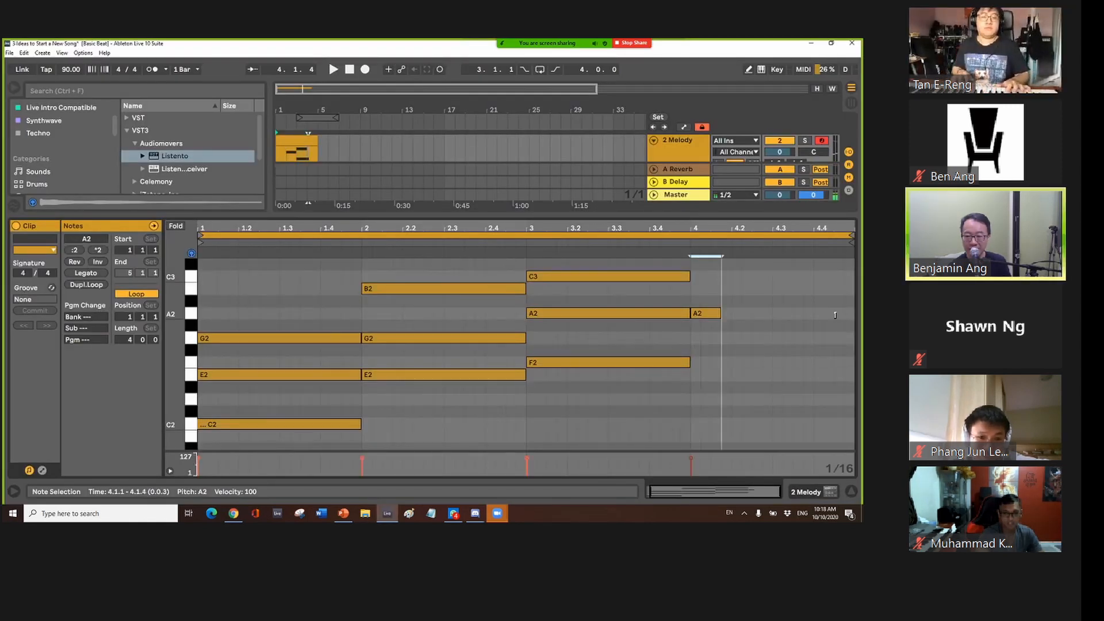
{"action": "left_click_drag", "start_coordinate": [847, 315], "coordinate": [854, 315]}
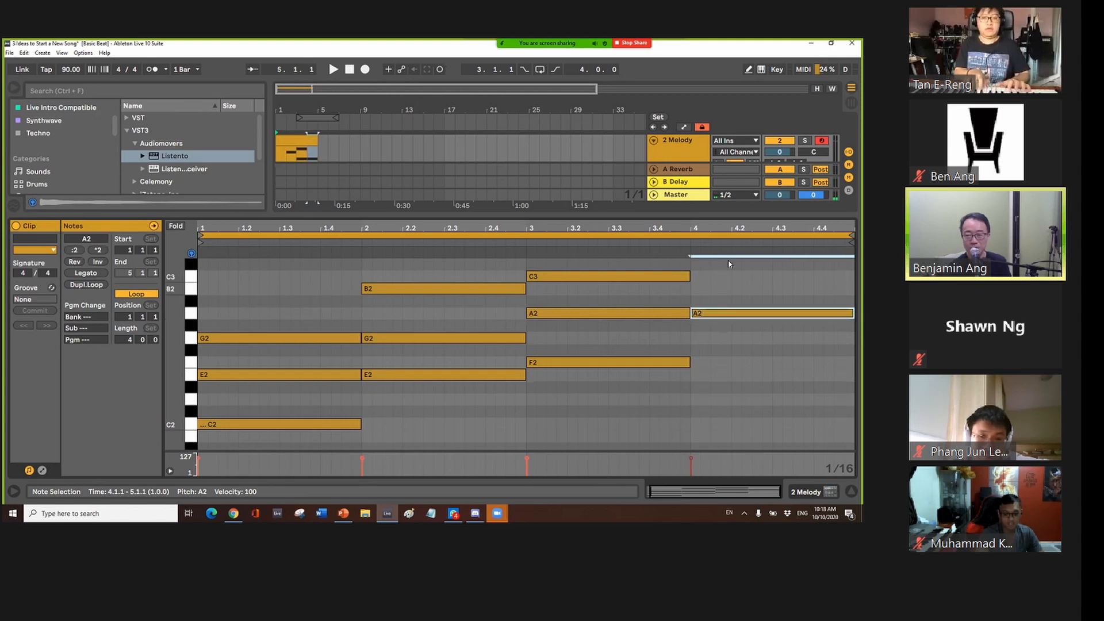
{"action": "double_click", "coordinate": [696, 277]}
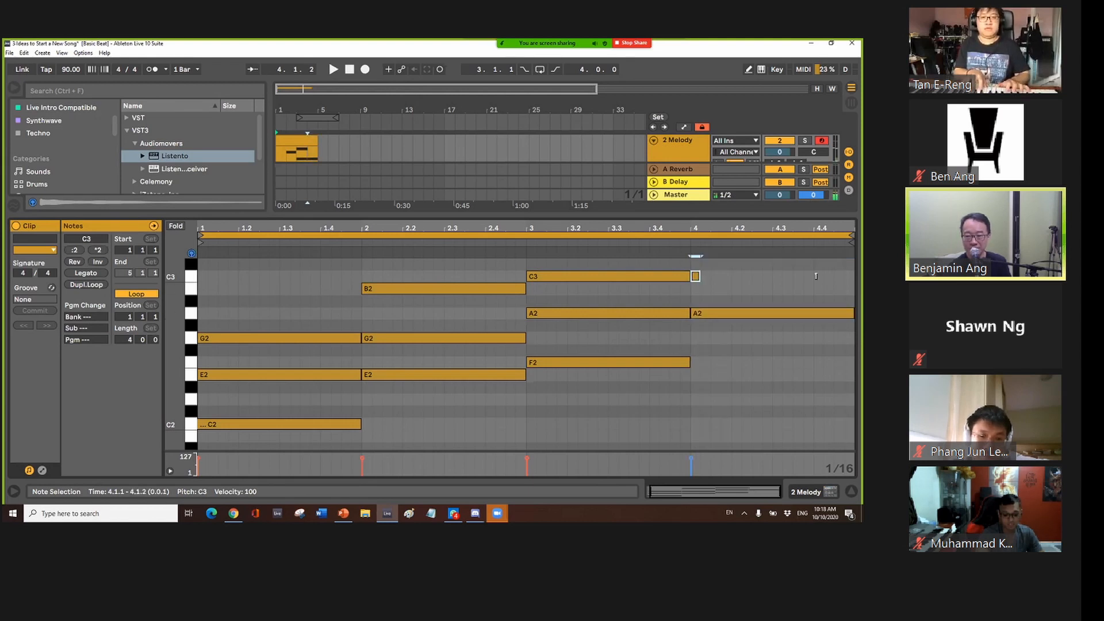
{"action": "left_click_drag", "start_coordinate": [699, 277], "coordinate": [854, 280]}
{"action": "scroll", "coordinate": [704, 284], "scroll_direction": "up", "scroll_amount": 1}
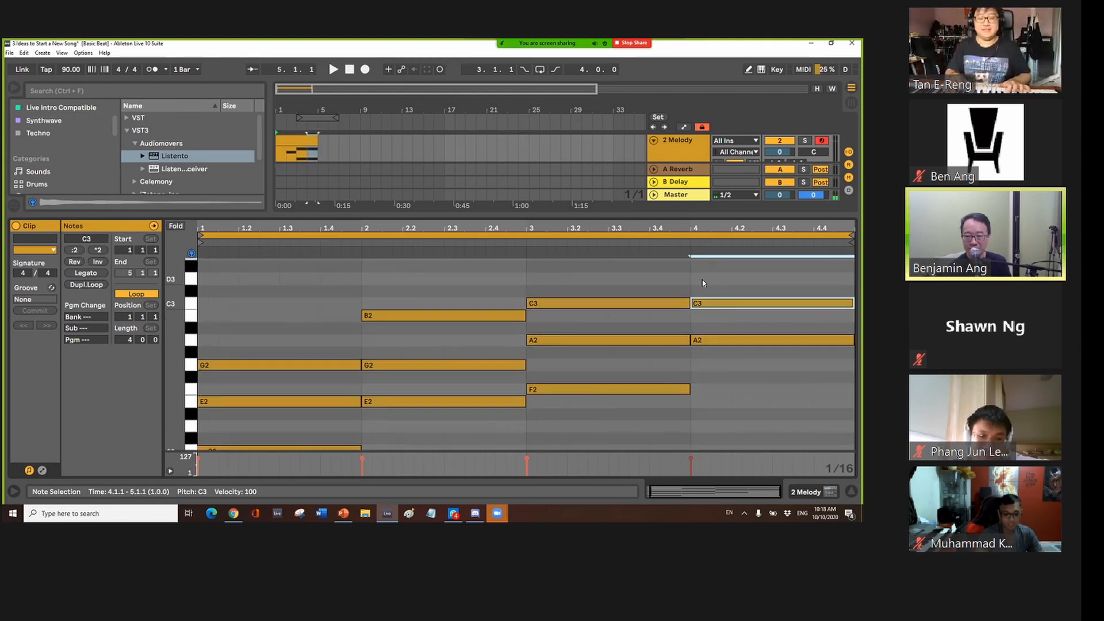
{"action": "scroll", "coordinate": [699, 286], "scroll_direction": "up", "scroll_amount": 1}
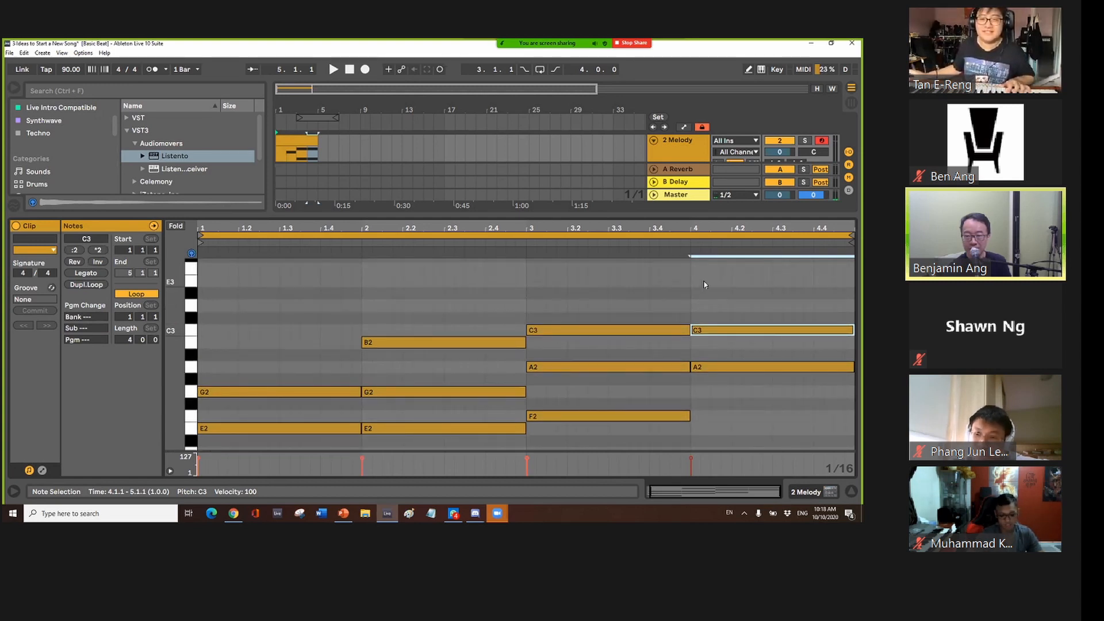
{"action": "double_click", "coordinate": [700, 280]}
{"action": "left_click_drag", "start_coordinate": [846, 279], "coordinate": [855, 281]}
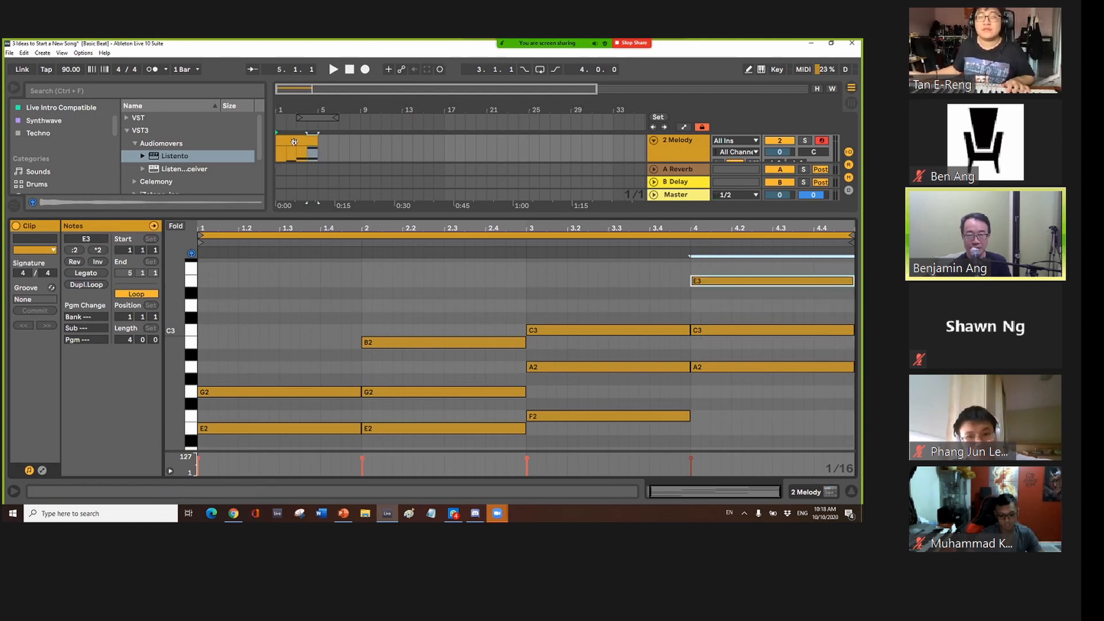
Loop the four-bar chord clip in the arrangement and play it back with the note editor enlarged
{"action": "left_click", "coordinate": [296, 159]}
{"action": "left_click_drag", "start_coordinate": [301, 217], "coordinate": [299, 251]}
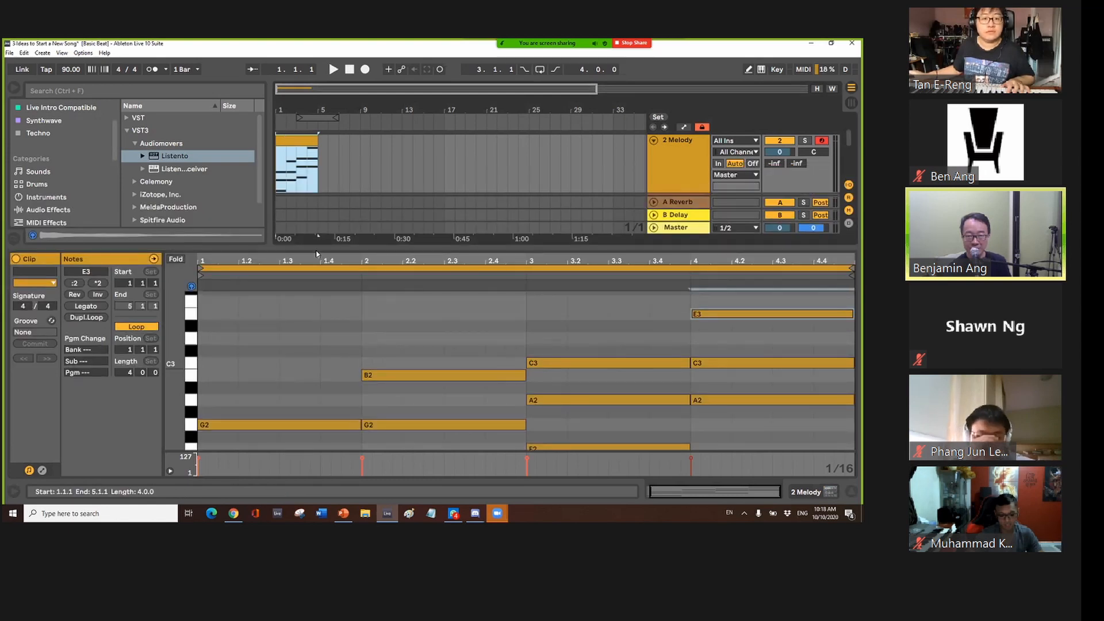
{"action": "right_click", "coordinate": [292, 143]}
{"action": "left_click", "coordinate": [326, 302]}
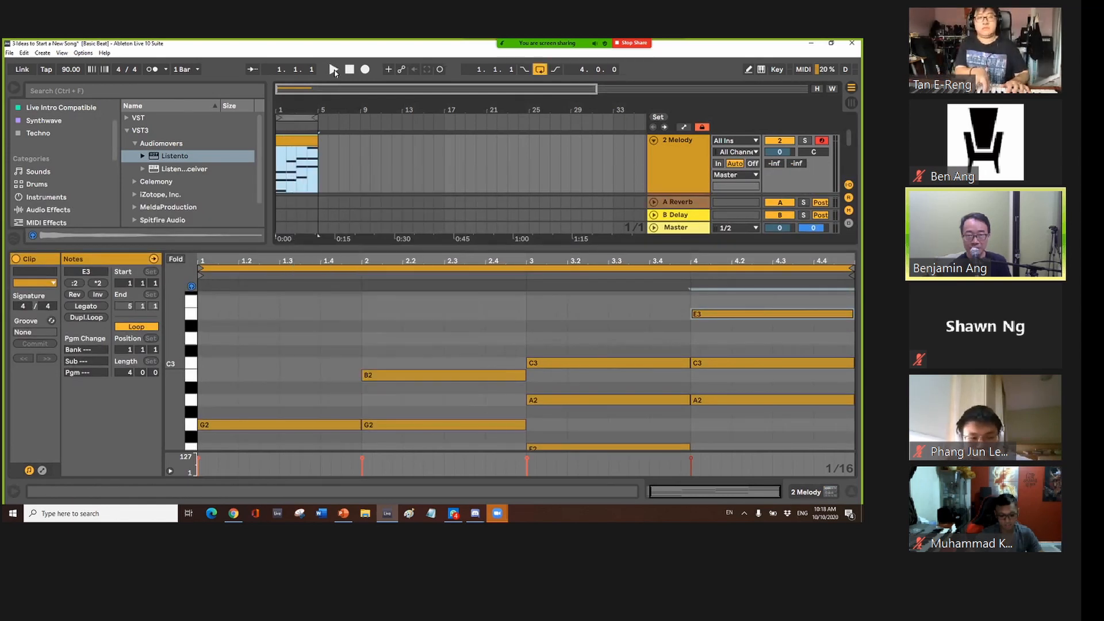
{"action": "key", "text": "space"}
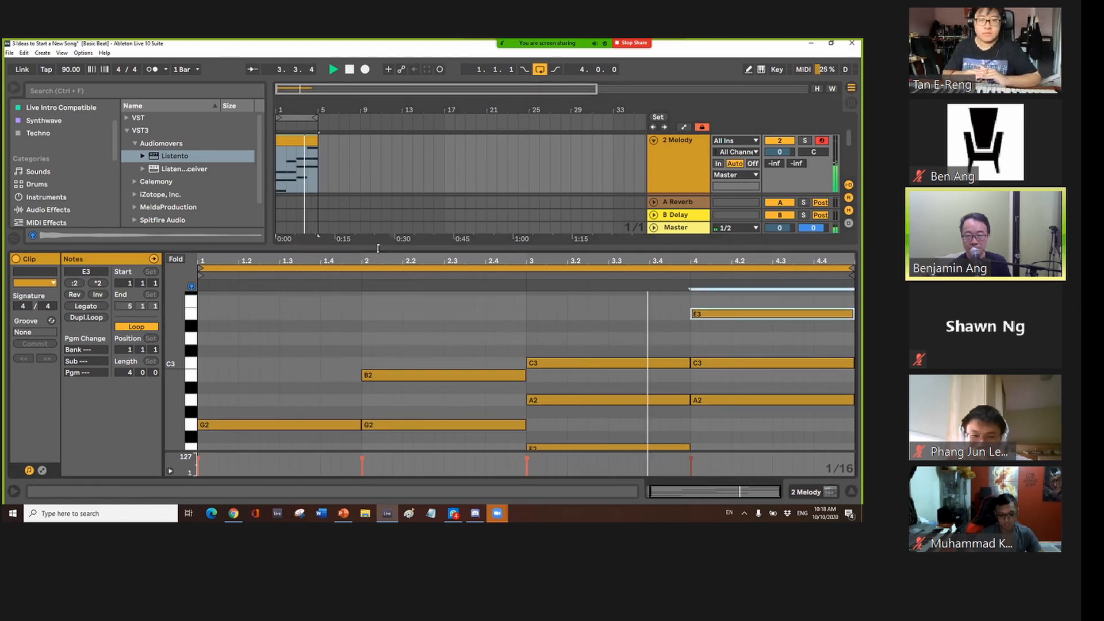
{"action": "left_click_drag", "start_coordinate": [380, 232], "coordinate": [382, 125]}
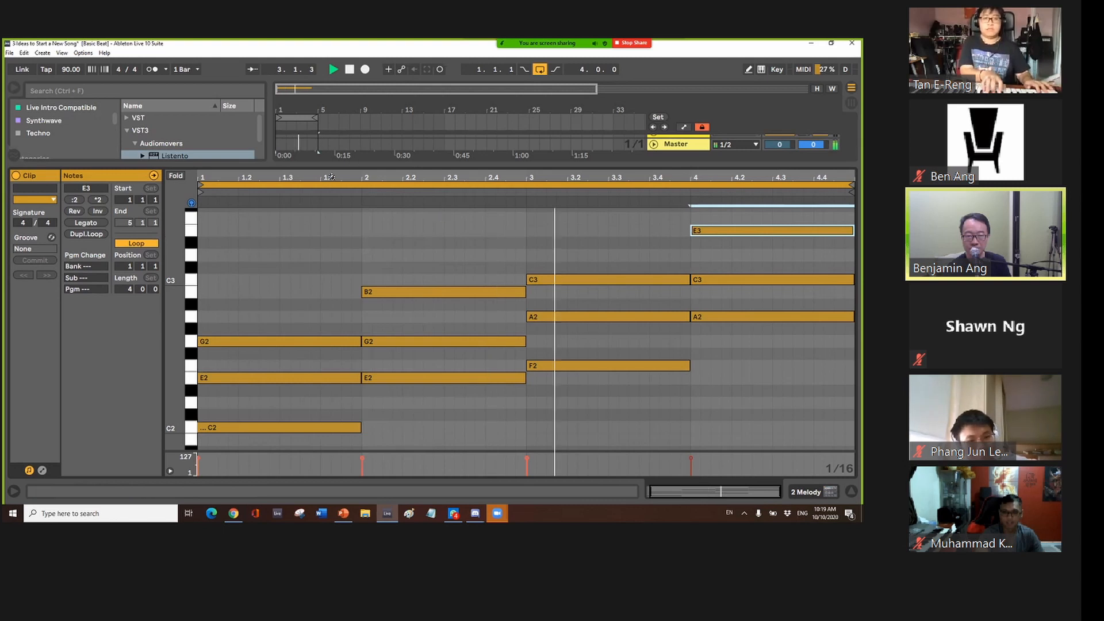
Rename the Melody track holding the chord clip as Chords and fold the track
{"action": "left_click_drag", "start_coordinate": [334, 165], "coordinate": [338, 265]}
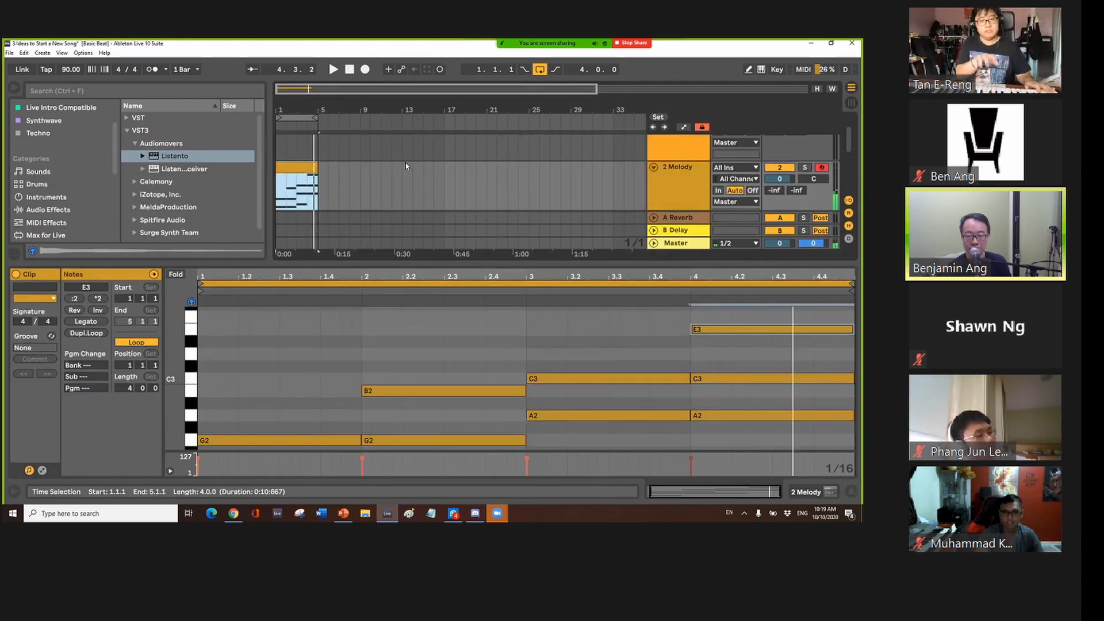
{"action": "scroll", "coordinate": [609, 161], "scroll_direction": "down", "scroll_amount": 1}
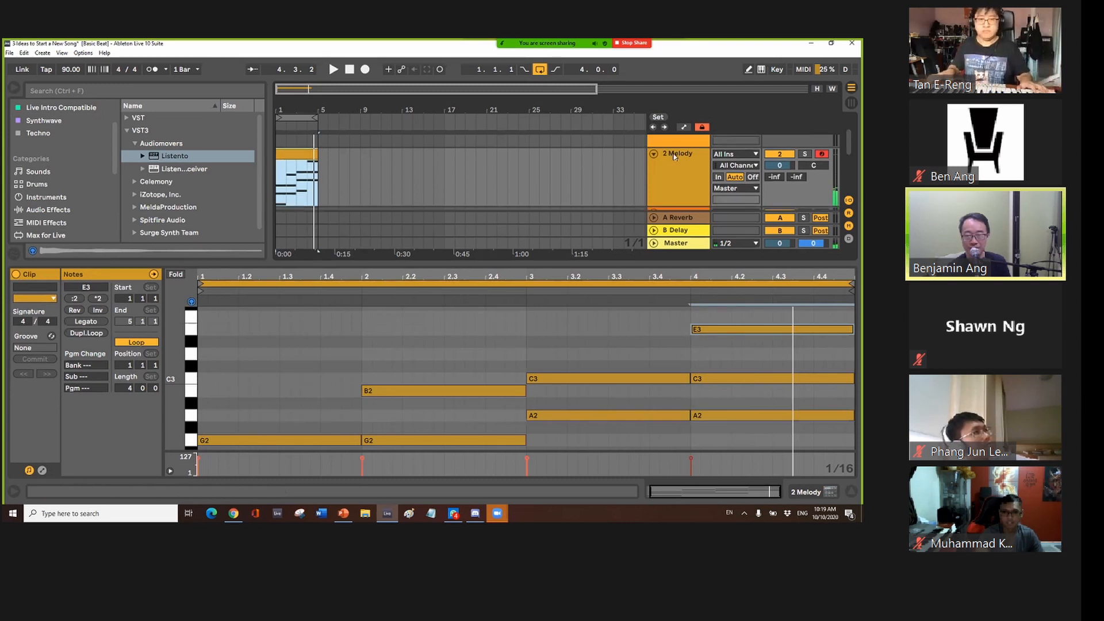
{"action": "right_click", "coordinate": [720, 197]}
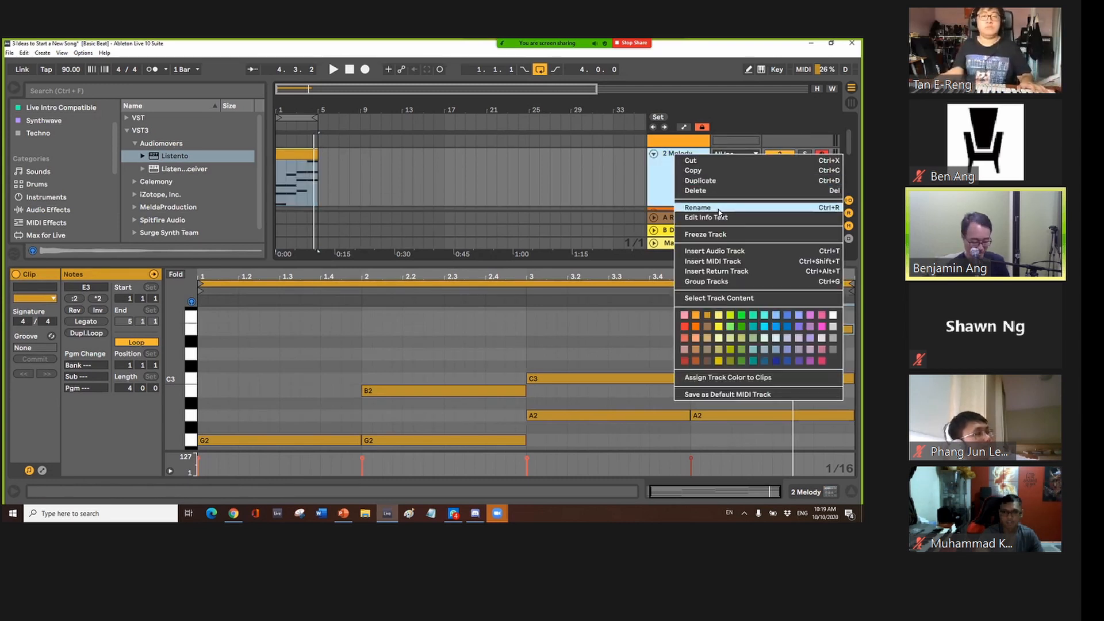
{"action": "left_click", "coordinate": [719, 208]}
{"action": "type", "text": "# Chor"}
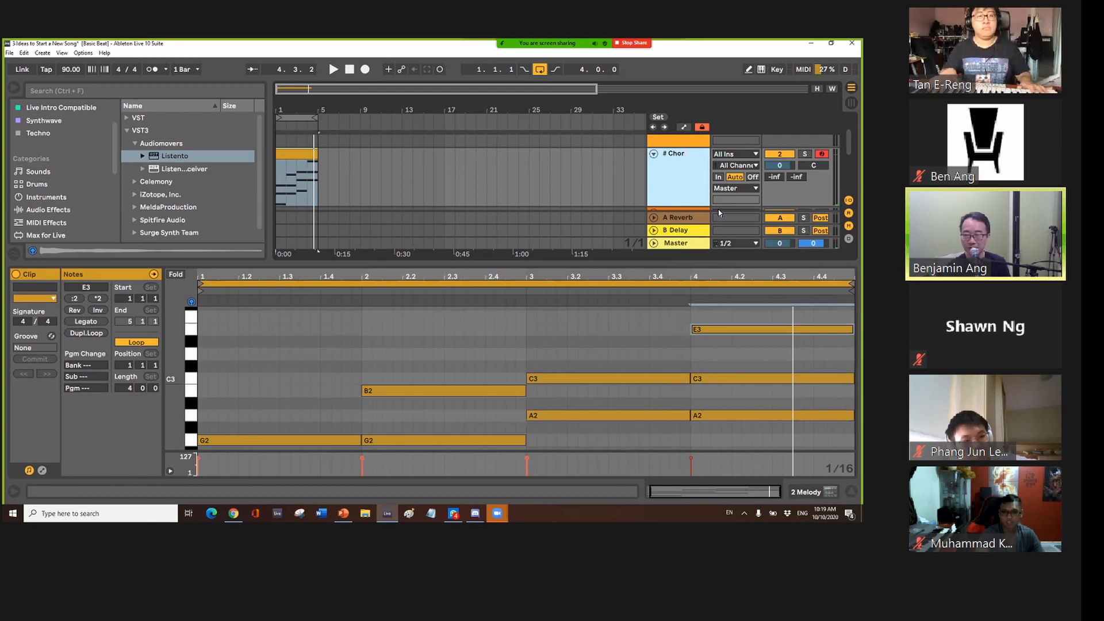
{"action": "type", "text": "ds"}
{"action": "key", "text": "Return"}
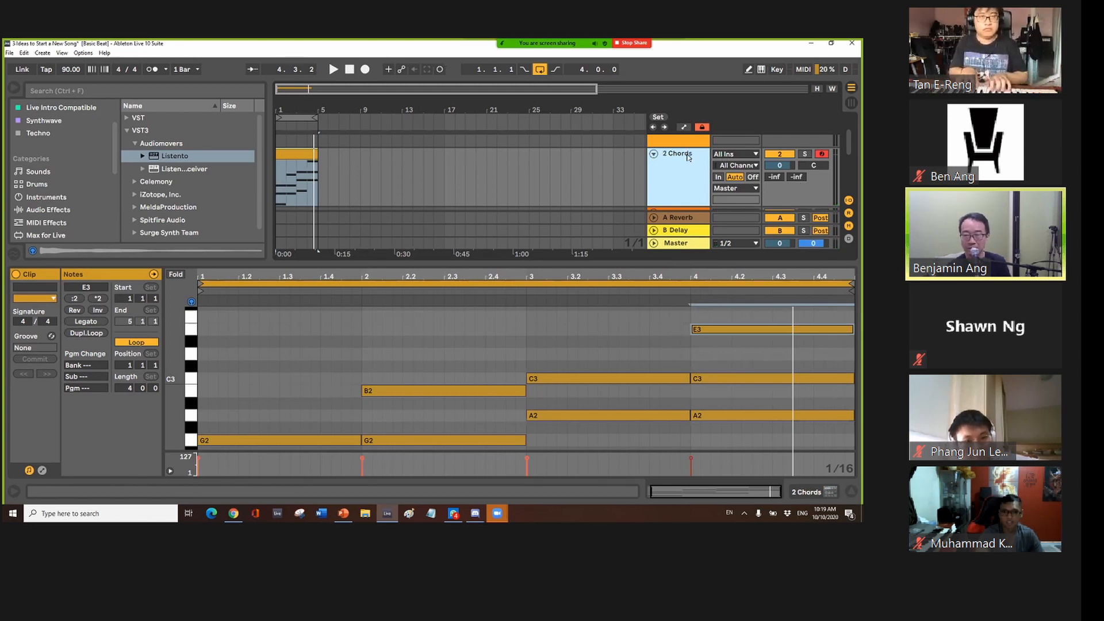
{"action": "left_click", "coordinate": [654, 153]}
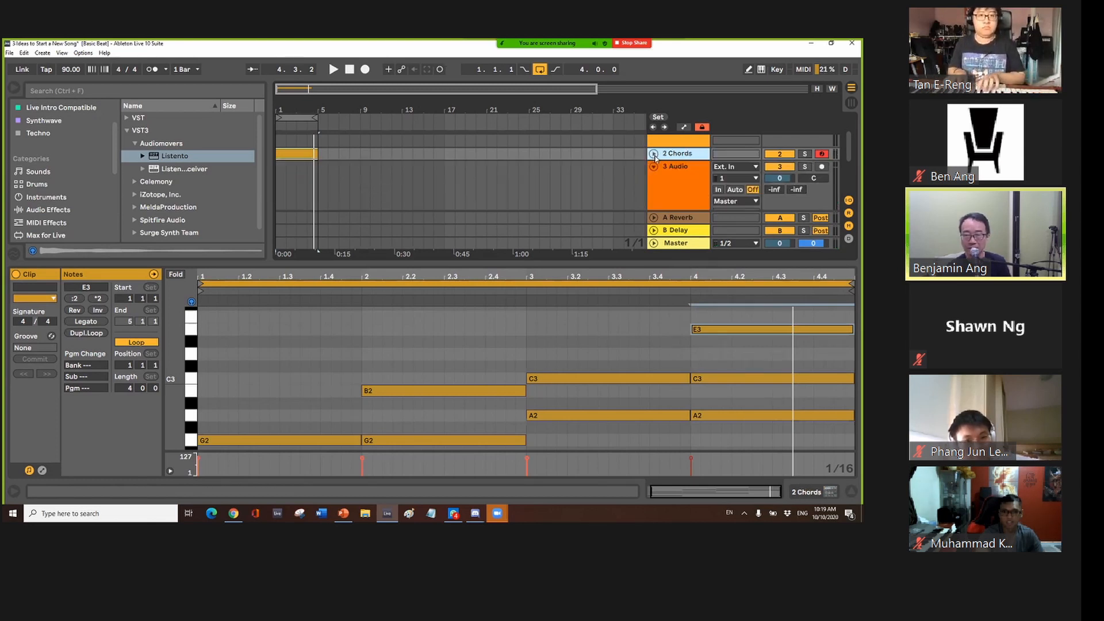
Duplicate the Chords track and rename the copy as Melody
{"action": "right_click", "coordinate": [694, 155]}
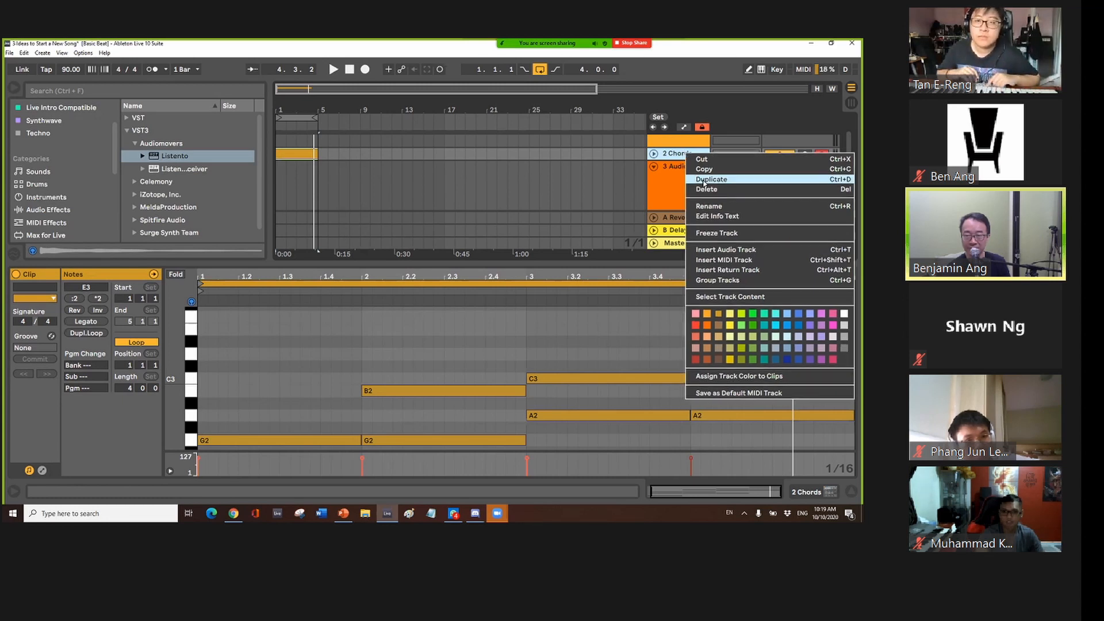
{"action": "left_click", "coordinate": [702, 179]}
{"action": "right_click", "coordinate": [682, 170]}
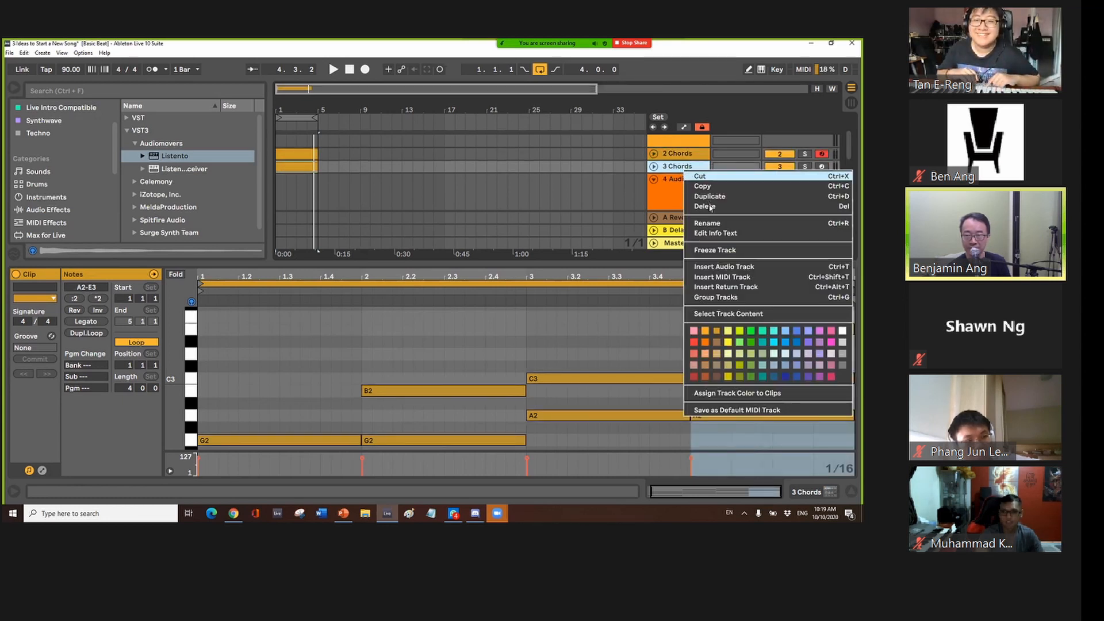
{"action": "left_click", "coordinate": [718, 223]}
{"action": "type", "text": "# Melody"}
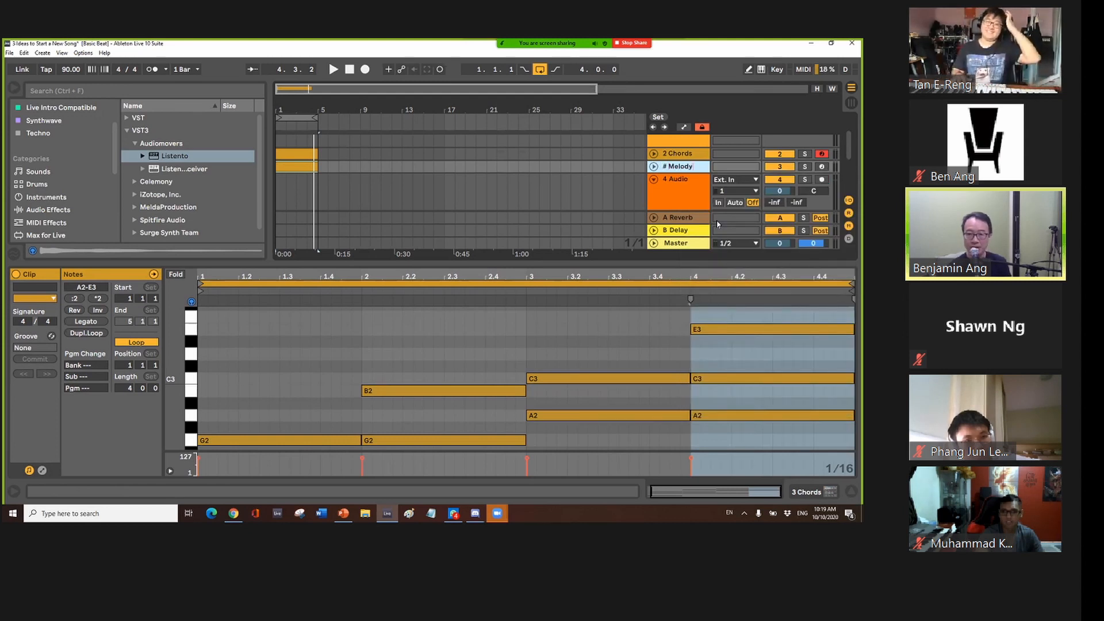
{"action": "key", "text": "Return"}
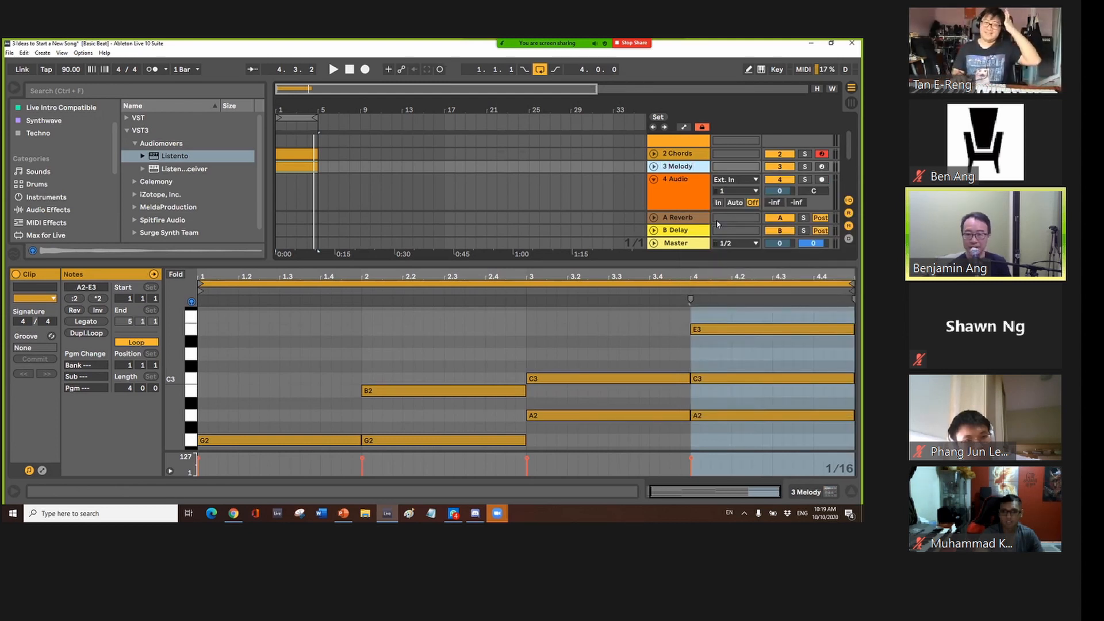
Colour the duplicated clip on the Melody track blue and compare it with the Chords clip
{"action": "left_click", "coordinate": [309, 170]}
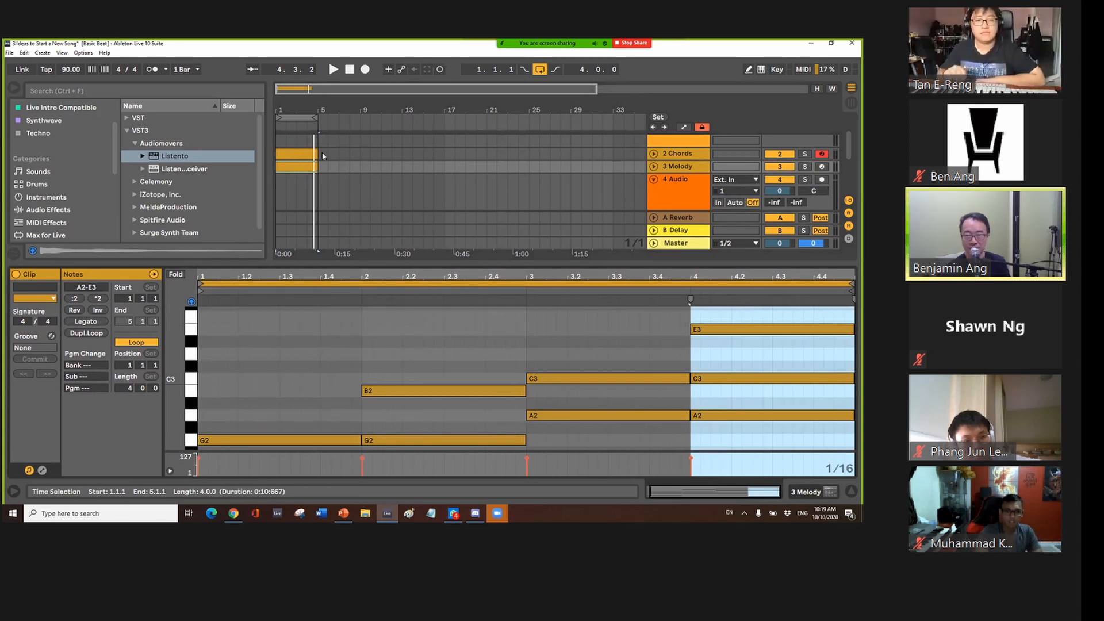
{"action": "right_click", "coordinate": [295, 168]}
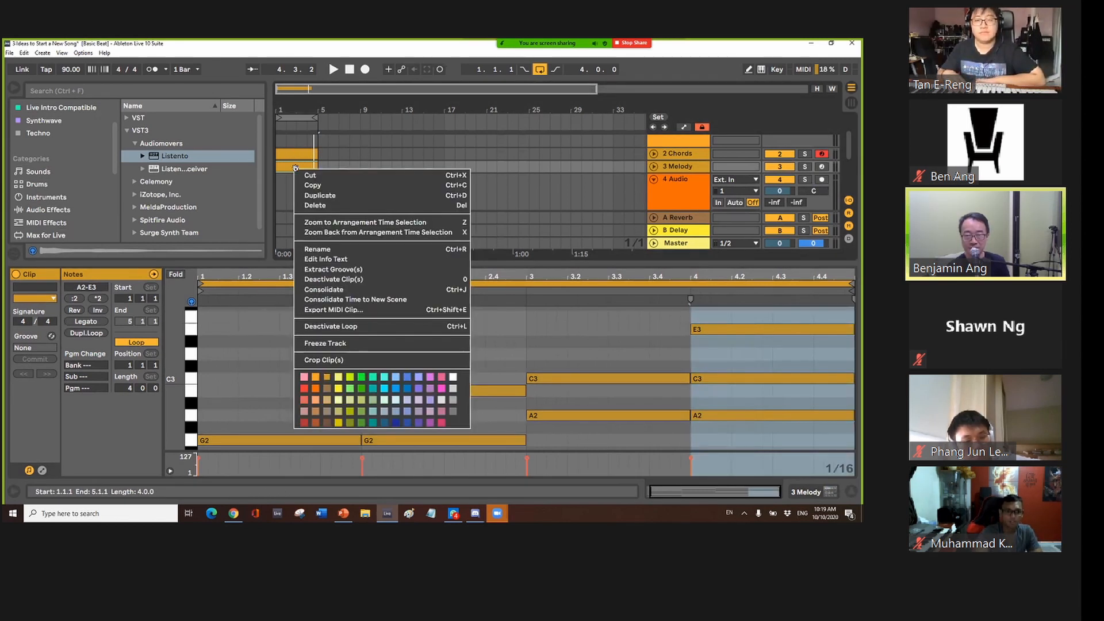
{"action": "left_click", "coordinate": [396, 390]}
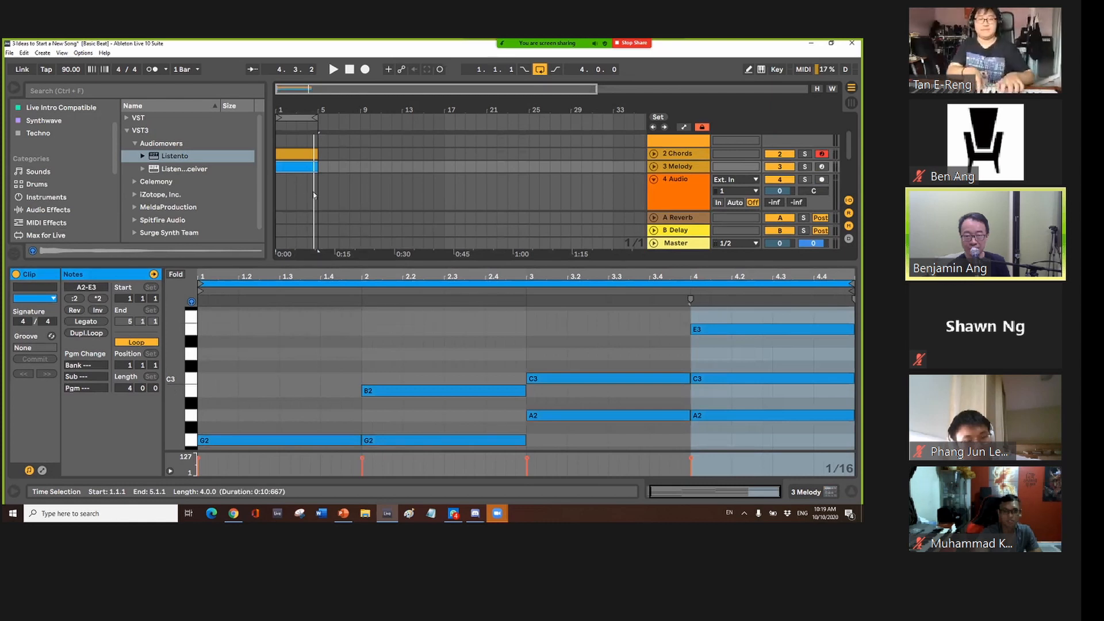
{"action": "left_click", "coordinate": [299, 157]}
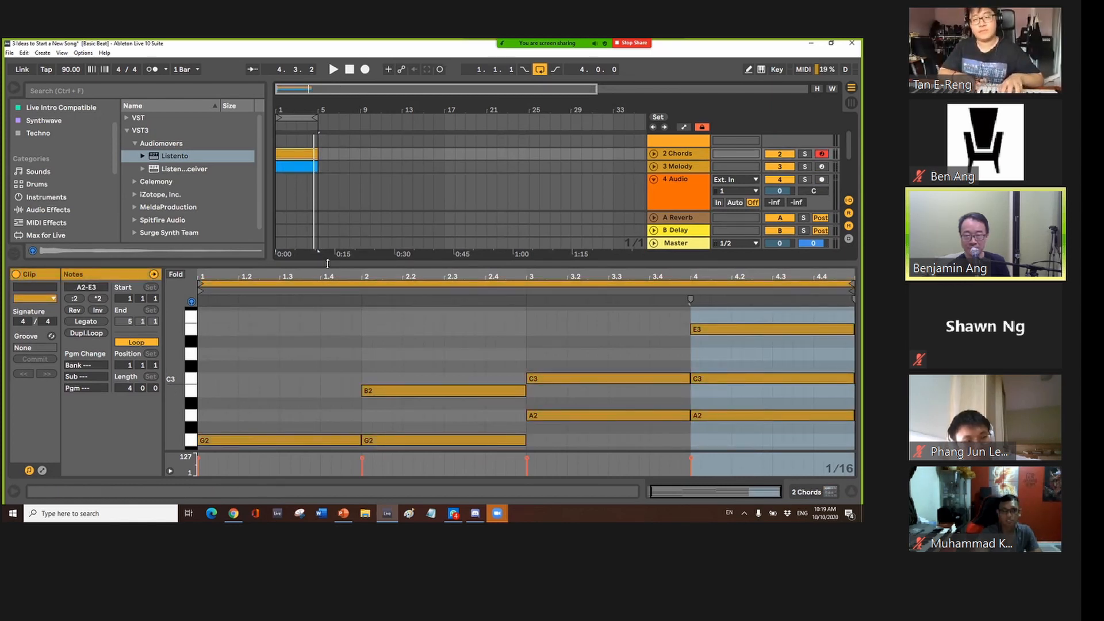
Replace the bar 1 chord in the Melody clip with sixteenth notes C2 at 1.1.1, E2 at 1.1.4 and 1.2.2, and G2 at 1.2.3 and 1.3.4
{"action": "left_click", "coordinate": [296, 168]}
{"action": "left_click", "coordinate": [370, 356]}
{"action": "scroll", "coordinate": [371, 352], "scroll_direction": "down", "scroll_amount": 3}
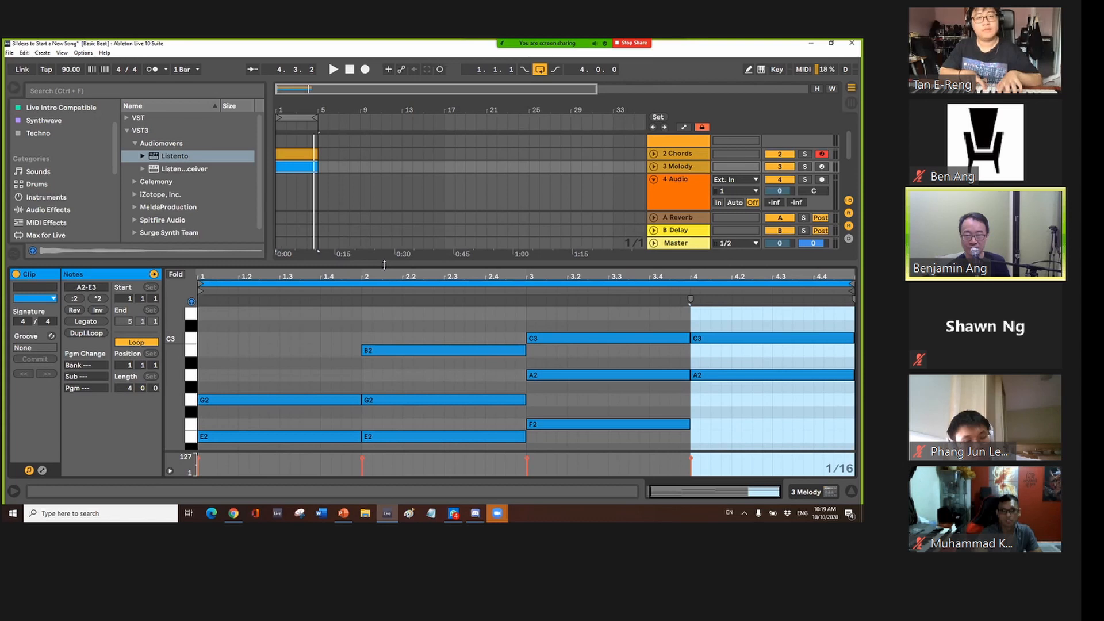
{"action": "left_click_drag", "start_coordinate": [384, 265], "coordinate": [384, 221]}
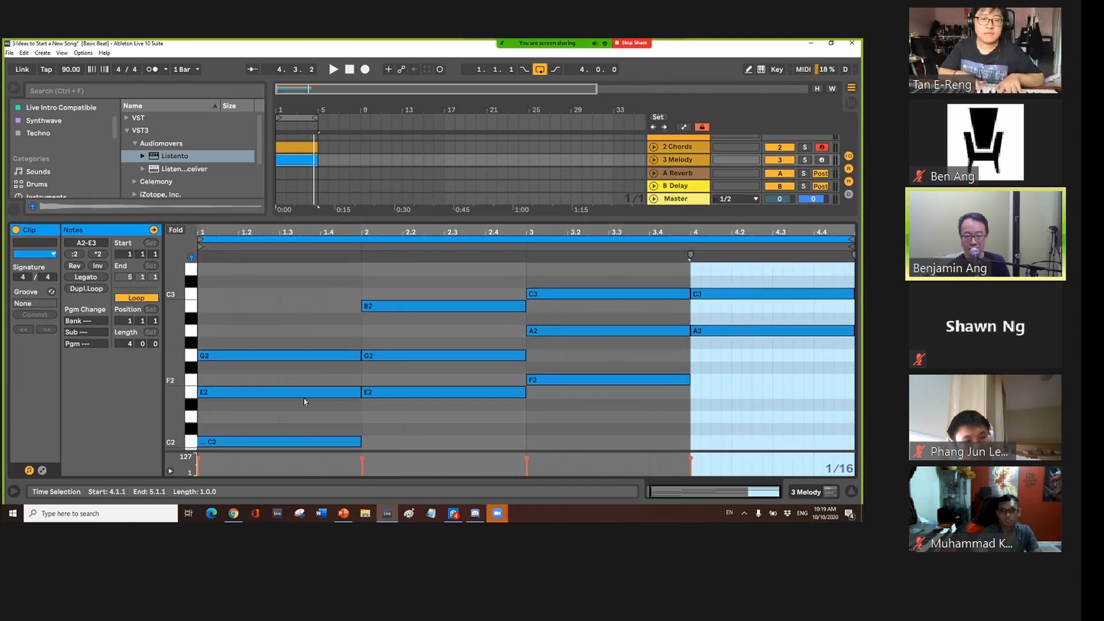
{"action": "double_click", "coordinate": [207, 445]}
{"action": "double_click", "coordinate": [205, 444]}
{"action": "double_click", "coordinate": [237, 393]}
{"action": "double_click", "coordinate": [233, 392]}
{"action": "double_click", "coordinate": [263, 360]}
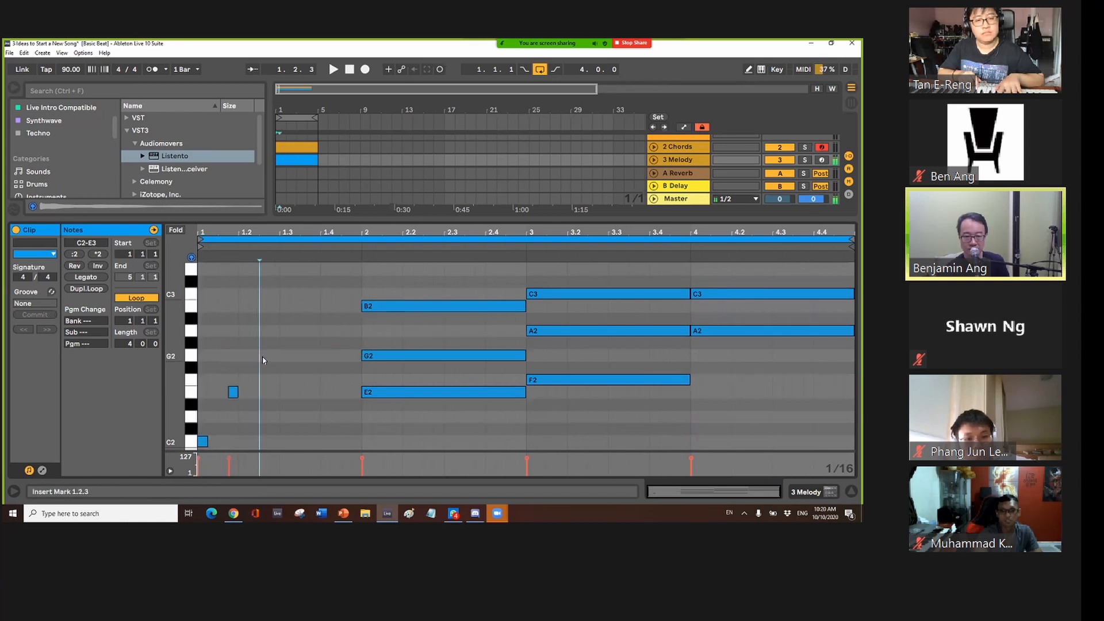
{"action": "double_click", "coordinate": [264, 356]}
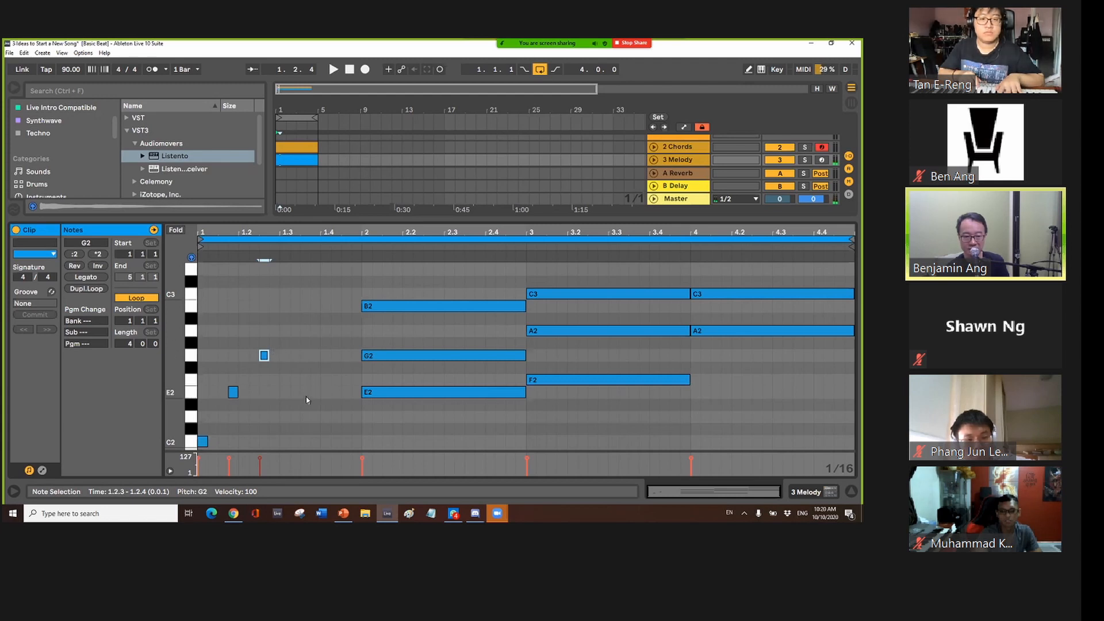
{"action": "double_click", "coordinate": [253, 392]}
{"action": "left_click", "coordinate": [319, 357]}
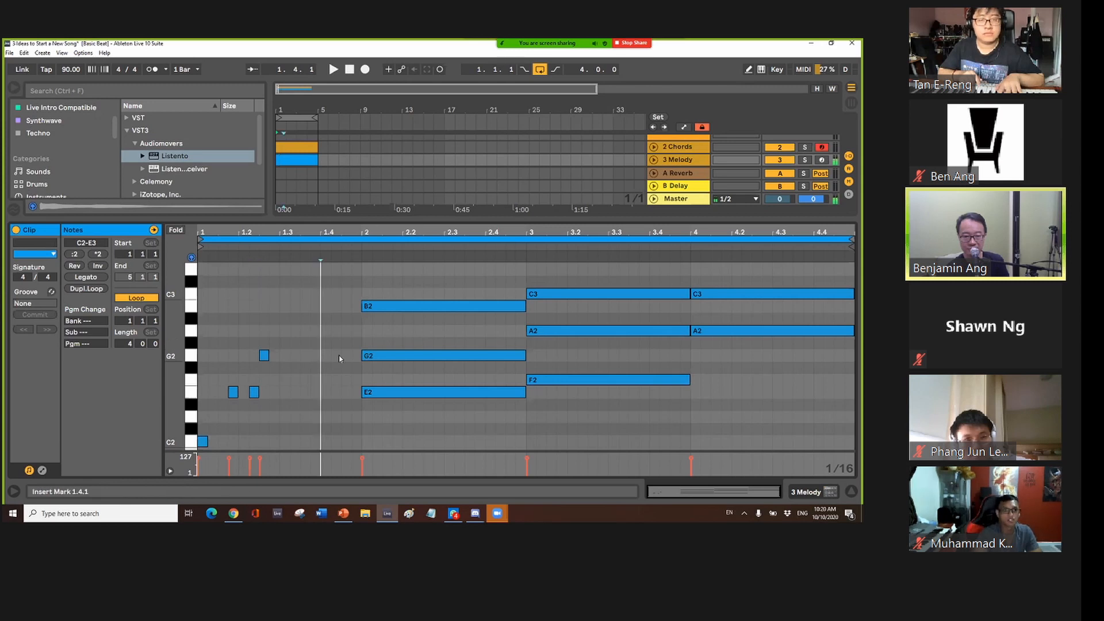
Replace the bar 2 chord in the Melody clip with sixteenth notes G2 at 2.1.1, E2 at 2.2.1 and B2 at 2.3.1
{"action": "double_click", "coordinate": [367, 356]}
{"action": "double_click", "coordinate": [367, 356]}
{"action": "double_click", "coordinate": [408, 393]}
{"action": "double_click", "coordinate": [407, 393]}
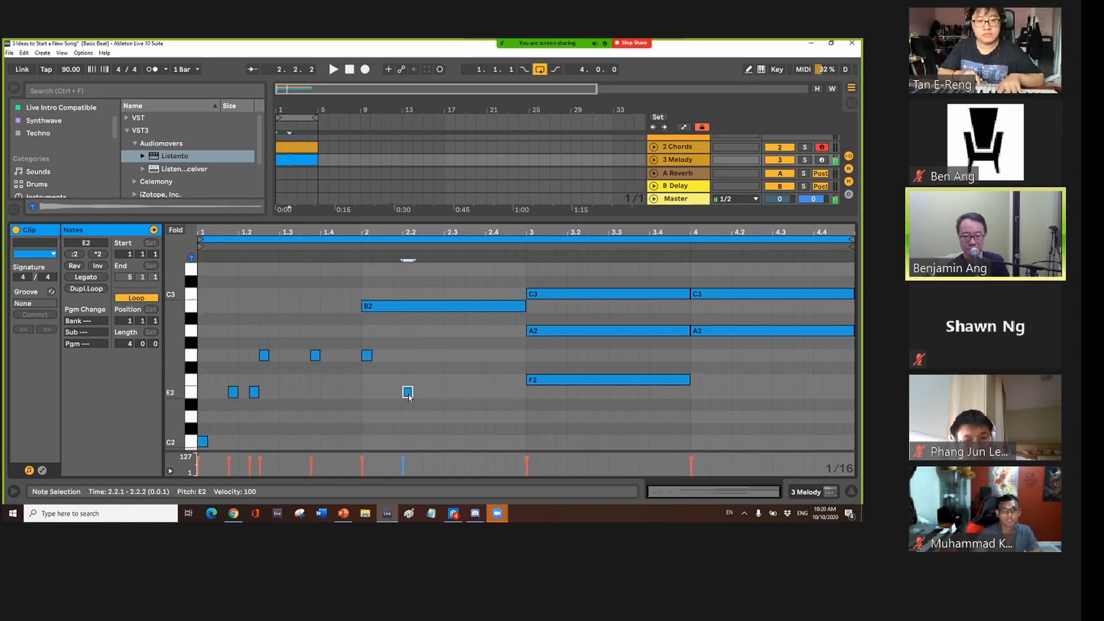
{"action": "double_click", "coordinate": [449, 307]}
{"action": "double_click", "coordinate": [449, 307]}
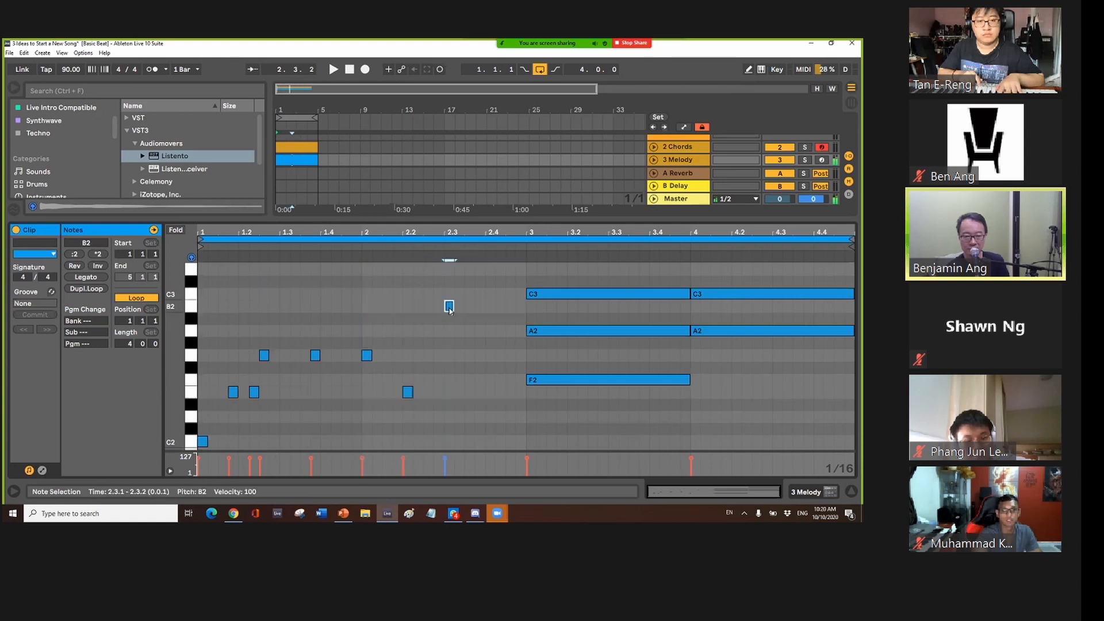
Replace the bar 3 chord in the Melody clip with sixteenth notes C3 at 3.1.1, A2 at 3.2.1 and F2 at 3.3.1
{"action": "double_click", "coordinate": [534, 294]}
{"action": "double_click", "coordinate": [532, 294]}
{"action": "left_click", "coordinate": [569, 331]}
{"action": "double_click", "coordinate": [568, 331]}
{"action": "double_click", "coordinate": [573, 331]}
{"action": "double_click", "coordinate": [616, 383]}
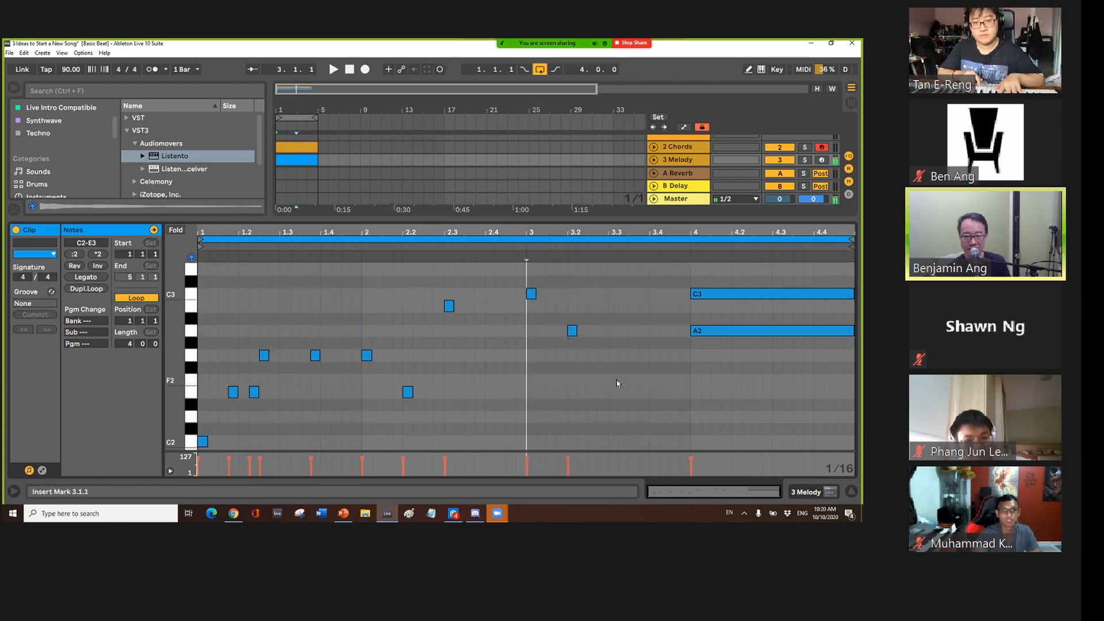
{"action": "double_click", "coordinate": [613, 379]}
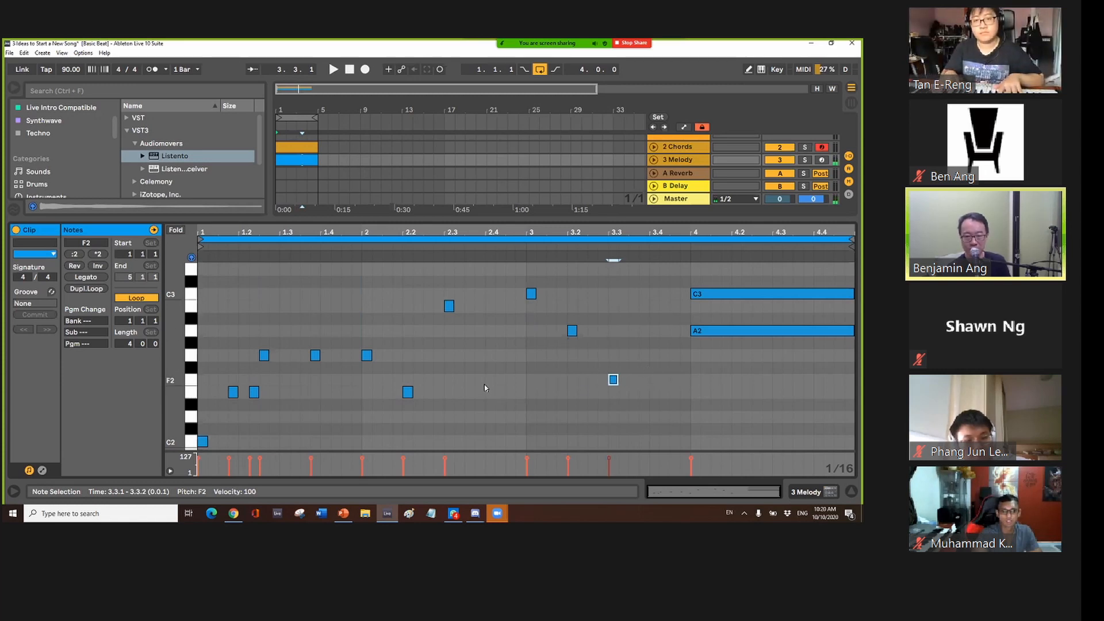
Replace the bar 4 chord in the Melody clip with sixteenth notes A2 at 4.1.1, C3 at 4.2.1 and E3 at 4.2.4
{"action": "double_click", "coordinate": [697, 335]}
{"action": "double_click", "coordinate": [697, 335]}
{"action": "double_click", "coordinate": [736, 297]}
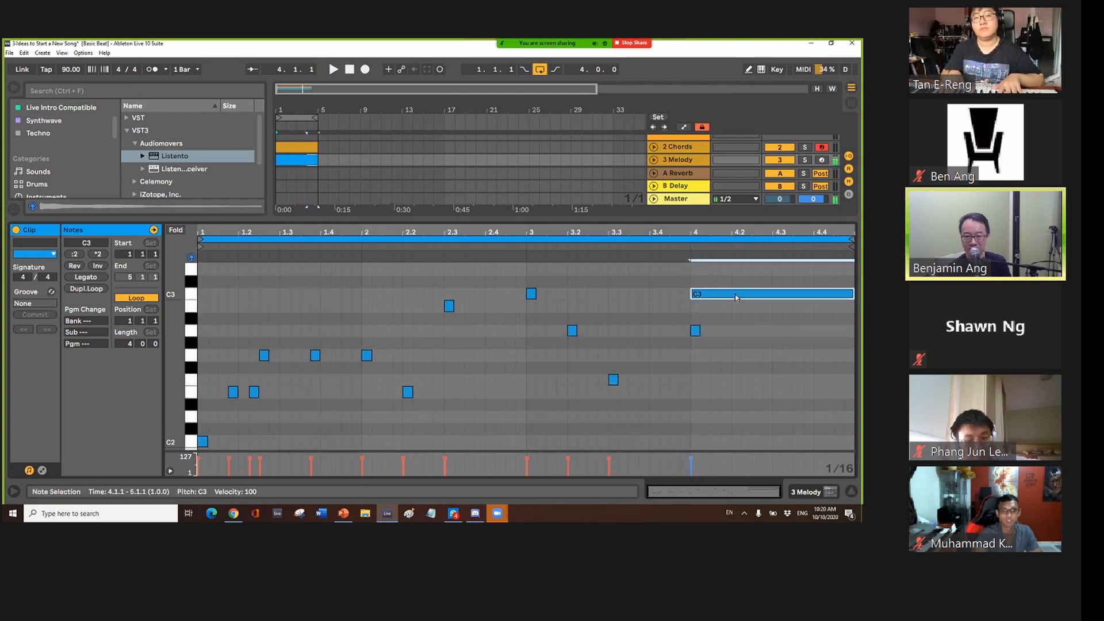
{"action": "double_click", "coordinate": [735, 297]}
{"action": "scroll", "coordinate": [736, 298], "scroll_direction": "up", "scroll_amount": 2}
{"action": "double_click", "coordinate": [763, 300]}
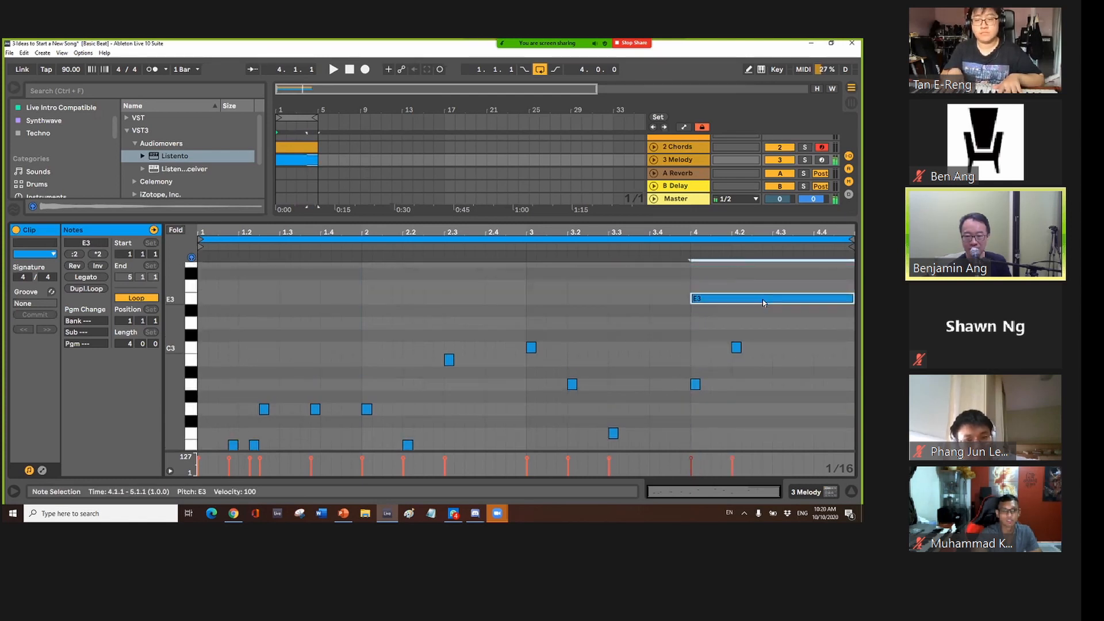
{"action": "double_click", "coordinate": [763, 300]}
{"action": "scroll", "coordinate": [747, 318], "scroll_direction": "down", "scroll_amount": 3}
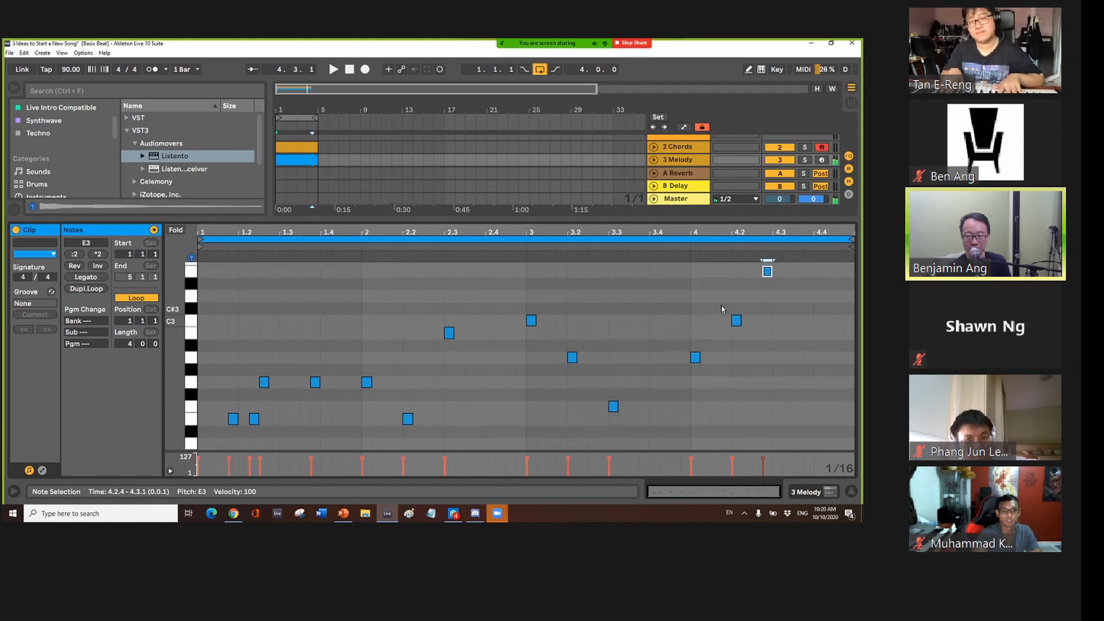
Add sixteenth notes A2 at 3.2.3 and 3.4.1 and C3 at 4.4.2 to the Melody clip while auditioning it
{"action": "double_click", "coordinate": [592, 344]}
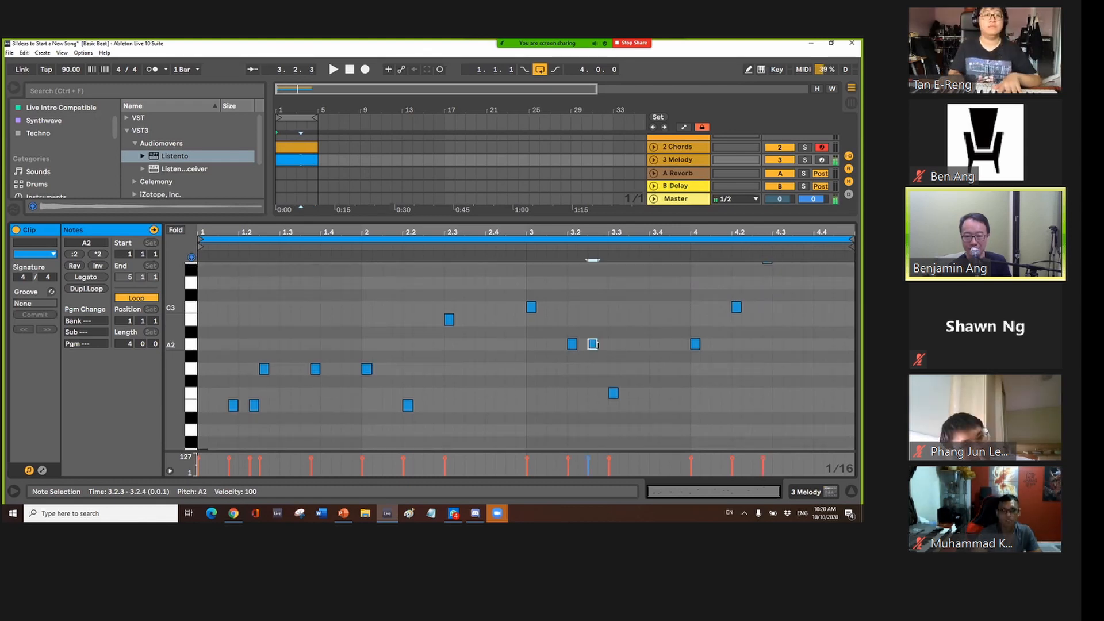
{"action": "left_click", "coordinate": [334, 70]}
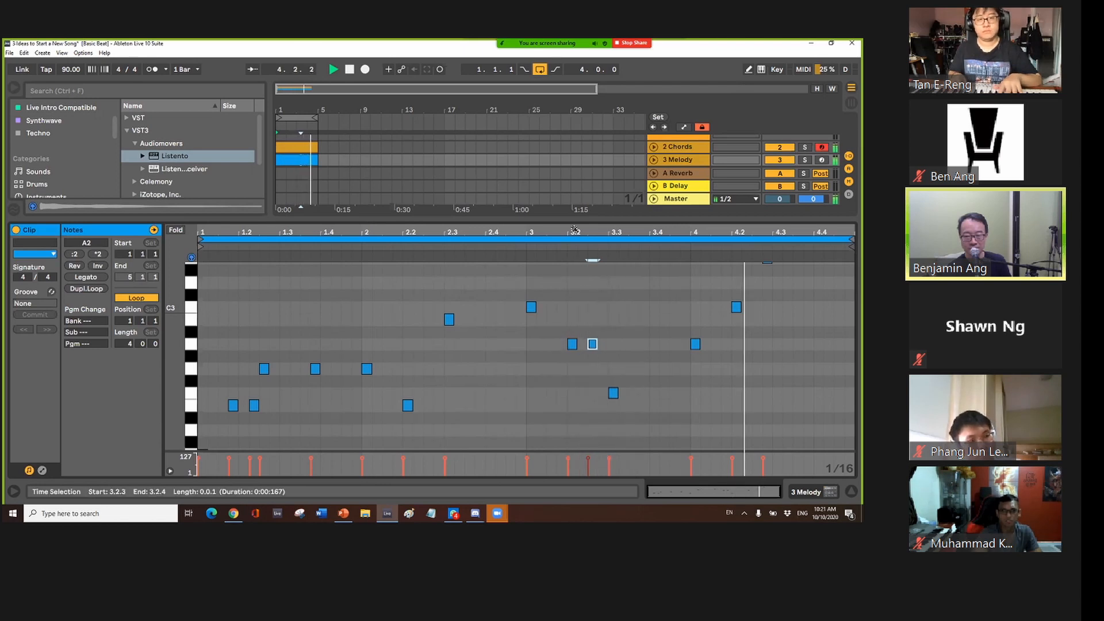
{"action": "scroll", "coordinate": [657, 275], "scroll_direction": "up", "scroll_amount": 1}
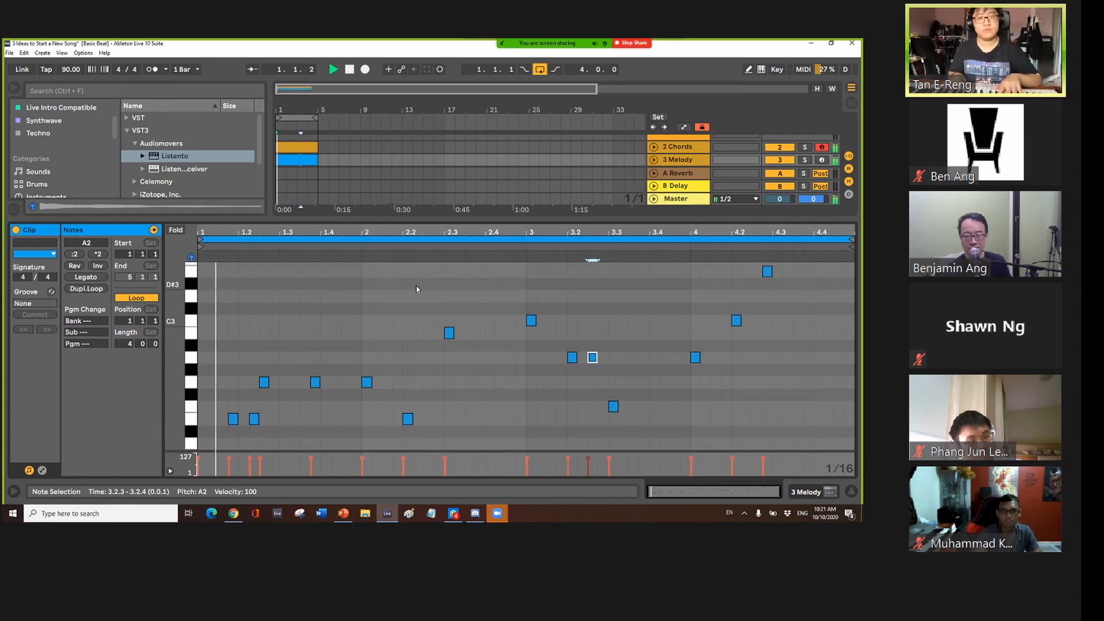
{"action": "scroll", "coordinate": [417, 289], "scroll_direction": "down", "scroll_amount": 1}
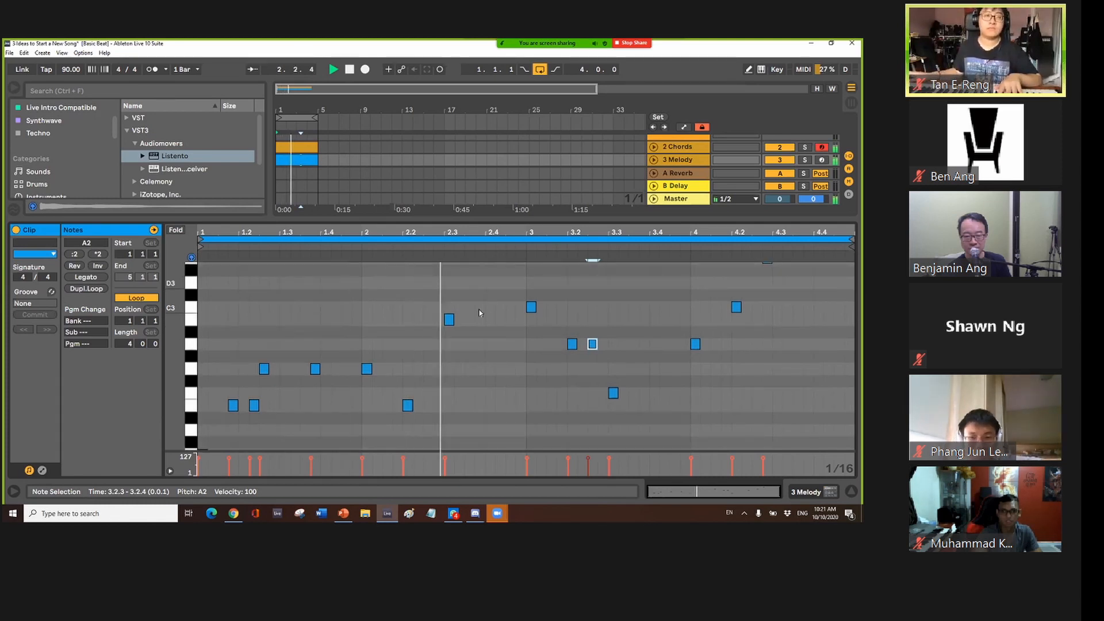
{"action": "scroll", "coordinate": [490, 318], "scroll_direction": "up", "scroll_amount": 1}
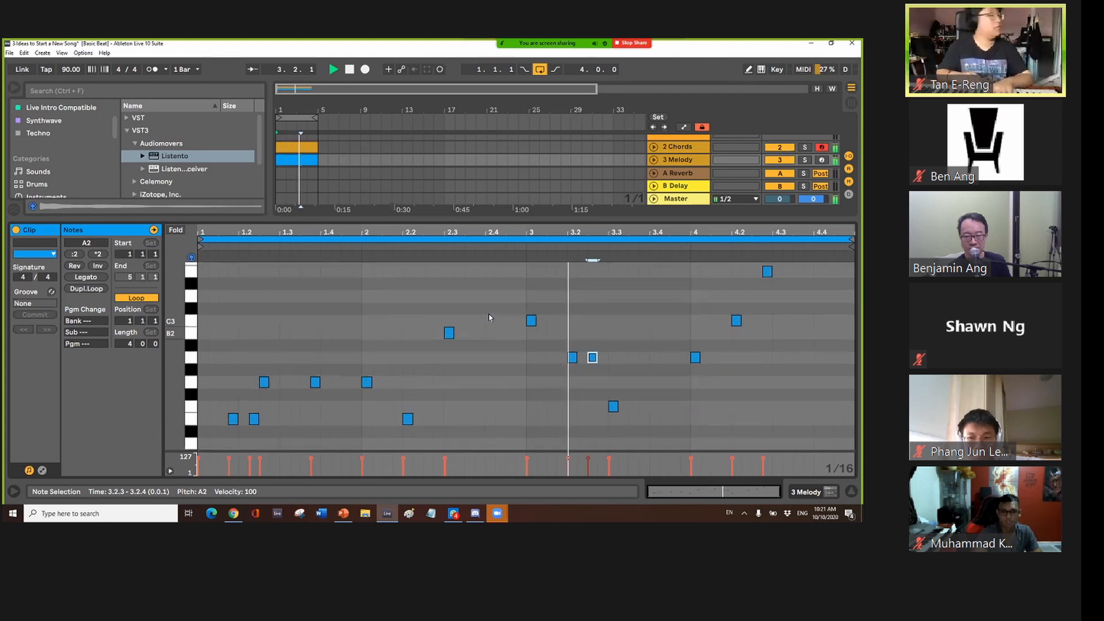
{"action": "double_click", "coordinate": [658, 361]}
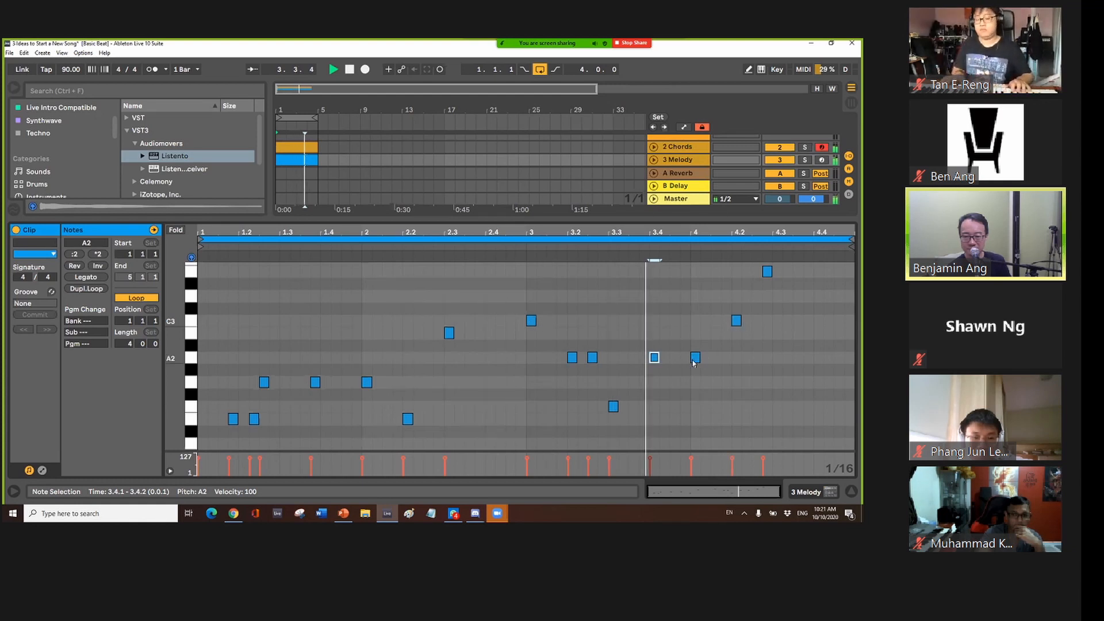
{"action": "double_click", "coordinate": [829, 321]}
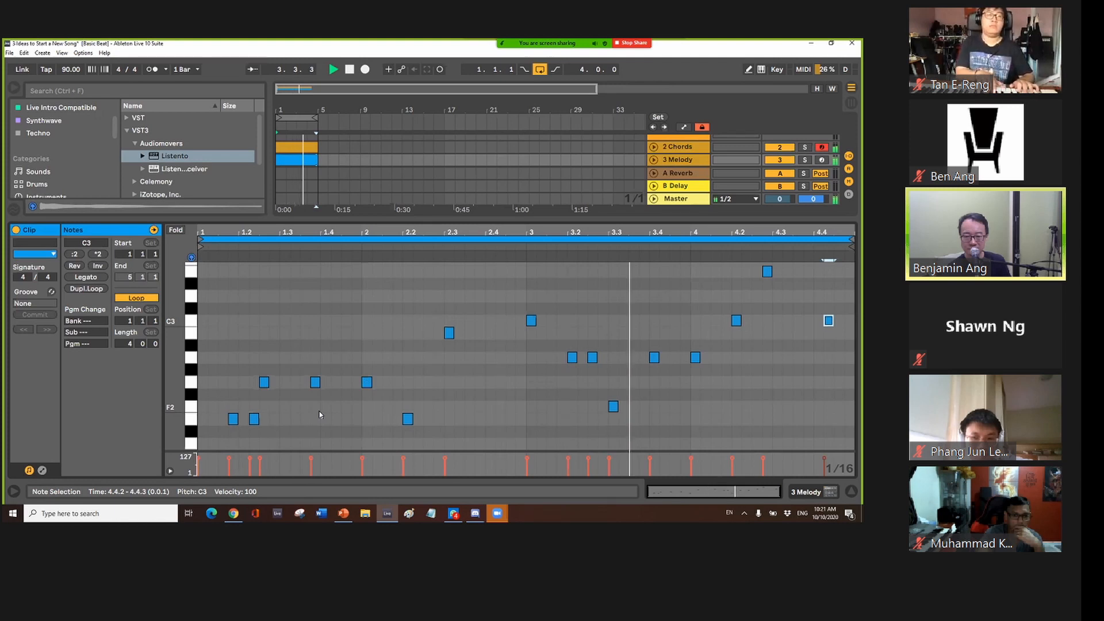
{"action": "left_click", "coordinate": [349, 70]}
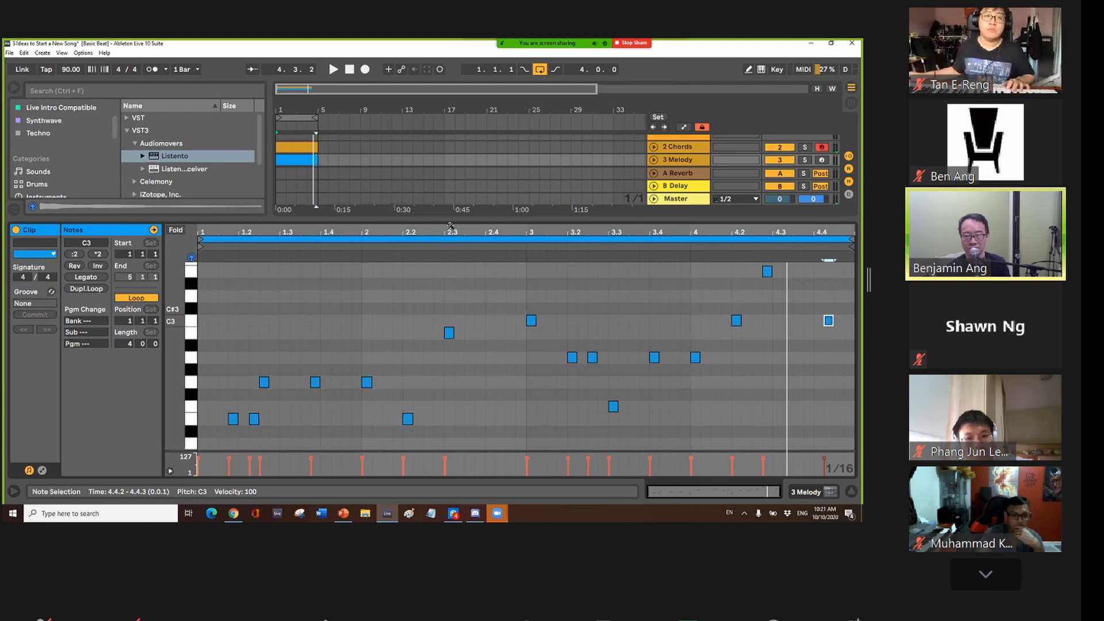
Insert an audio track below Melody and duplicate the Chords track with its clip
{"action": "key", "text": "ctrl+t"}
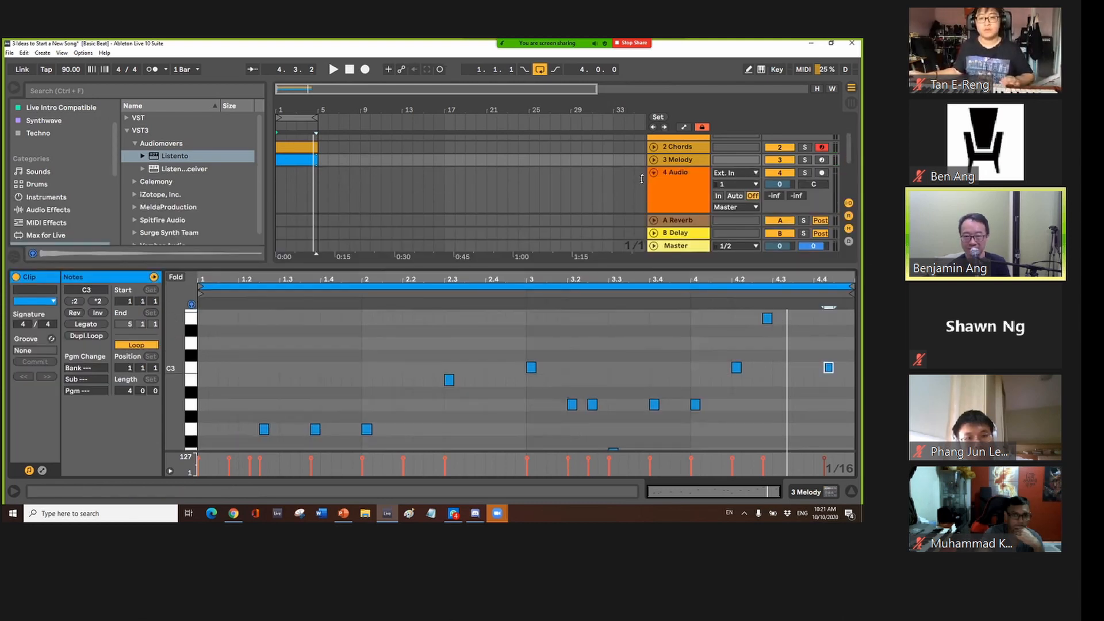
{"action": "right_click", "coordinate": [669, 148]}
{"action": "left_click", "coordinate": [285, 155]}
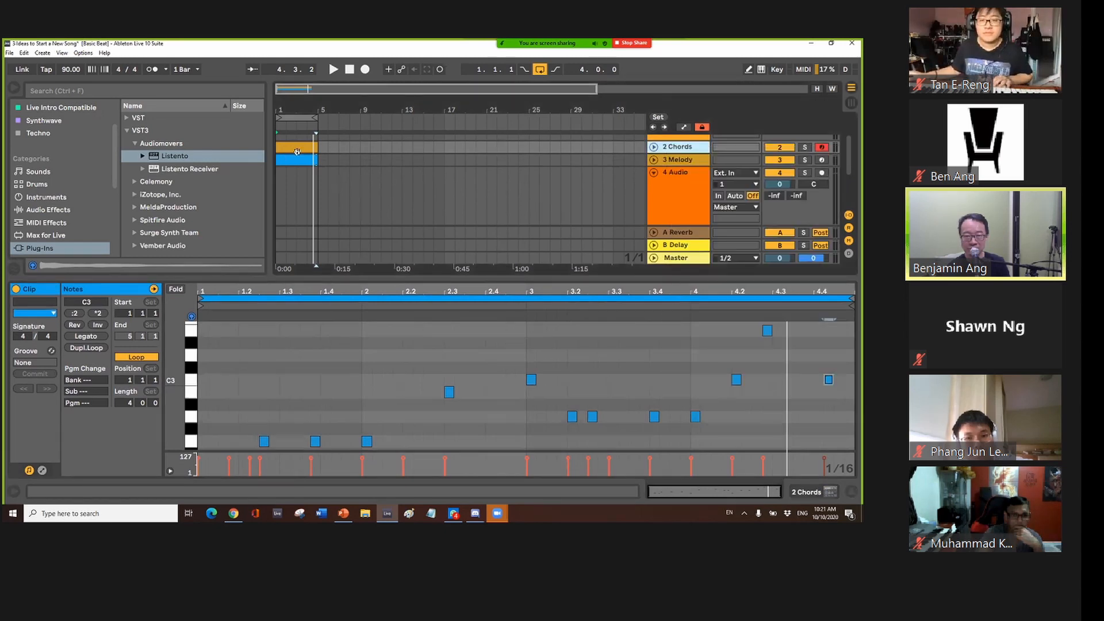
{"action": "key", "text": "ctrl+d"}
Colour the clip on the duplicated Chords track teal and rename that track Bass
{"action": "right_click", "coordinate": [309, 168]}
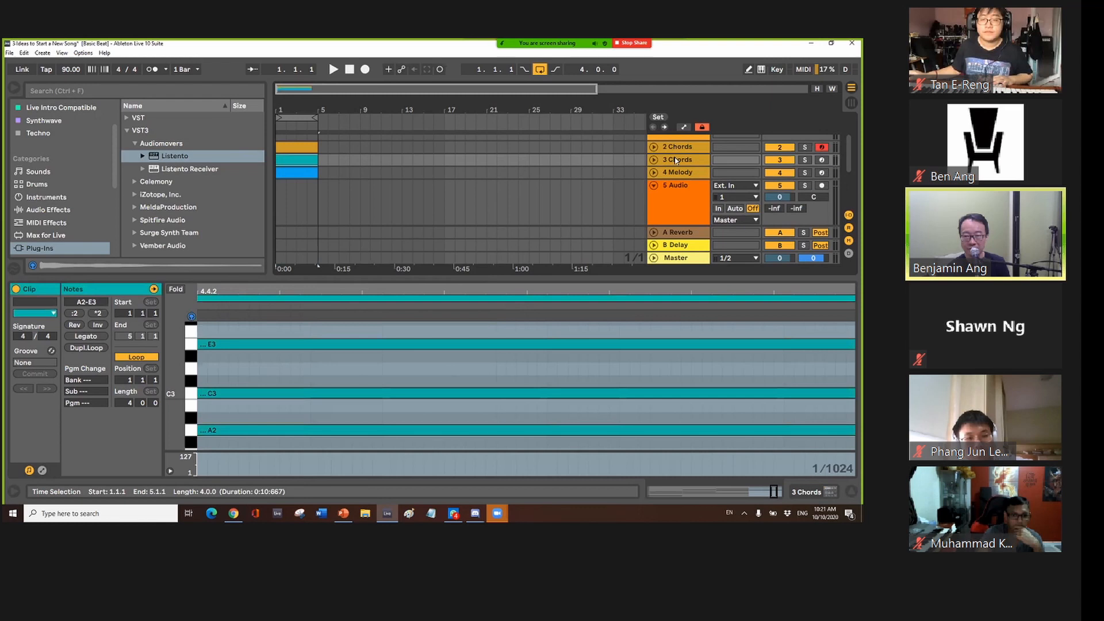
{"action": "right_click", "coordinate": [679, 160]}
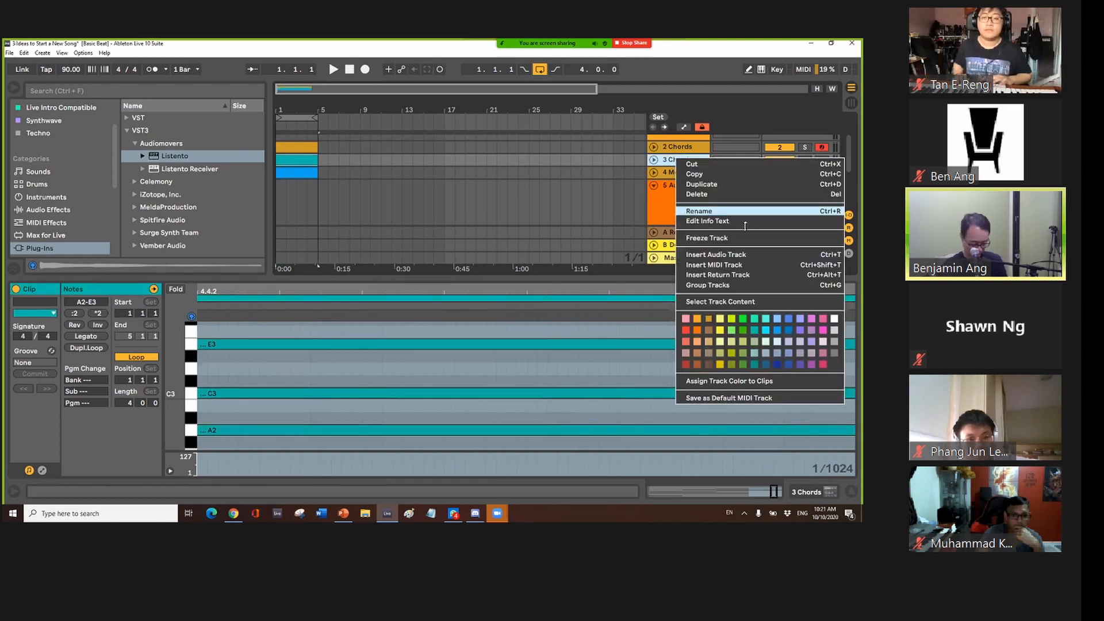
{"action": "key", "text": "Return"}
{"action": "type", "text": "3 Bass"}
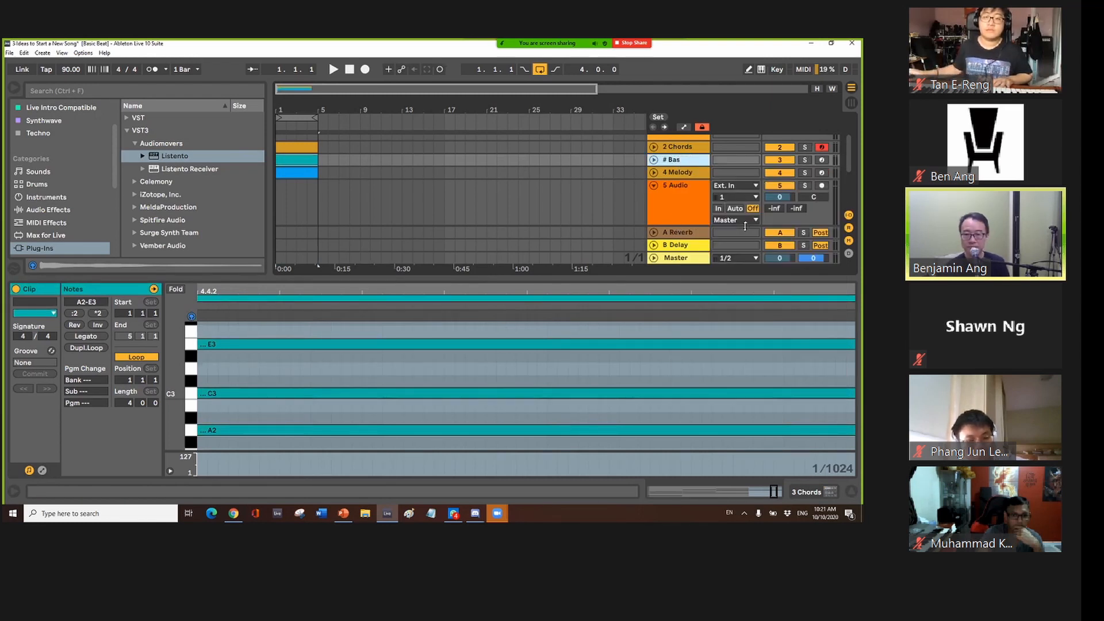
{"action": "key", "text": "Return"}
Open the Bass clip's notes and delete G2 and E2 from the bar 1 chord, keeping its root C2
{"action": "left_click", "coordinate": [310, 165]}
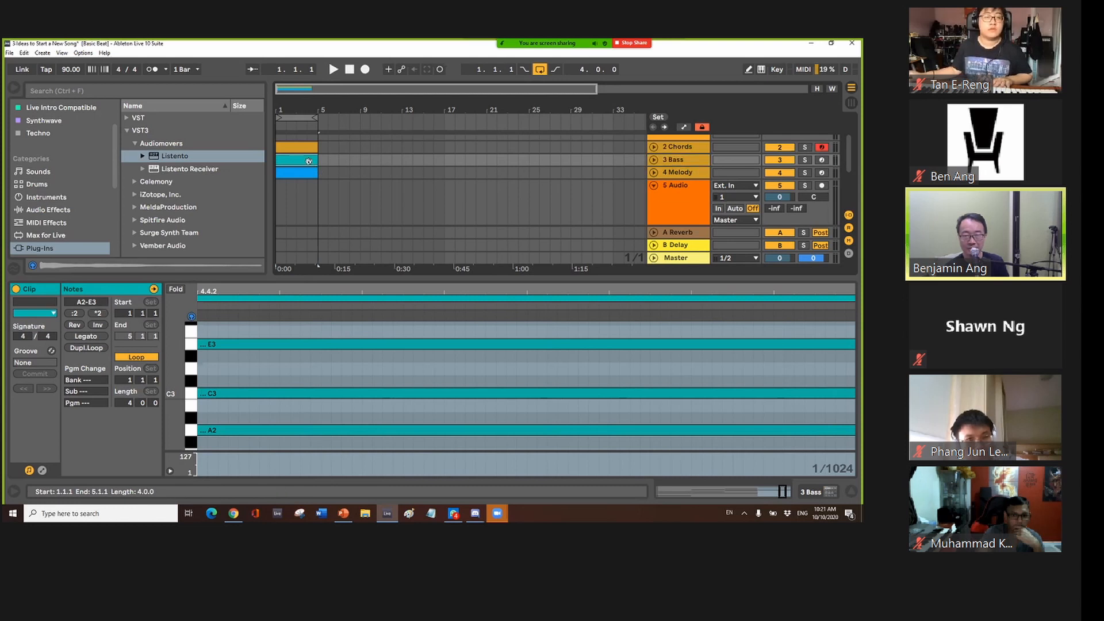
{"action": "left_click", "coordinate": [741, 476]}
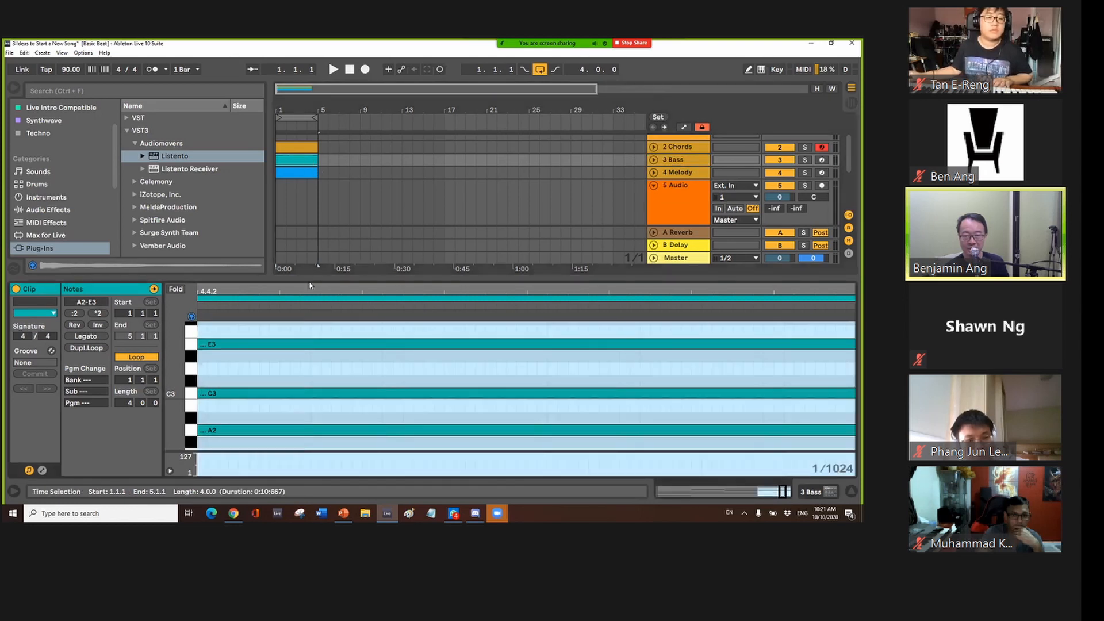
{"action": "left_click_drag", "start_coordinate": [782, 492], "coordinate": [782, 490]}
{"action": "double_click", "coordinate": [779, 492]}
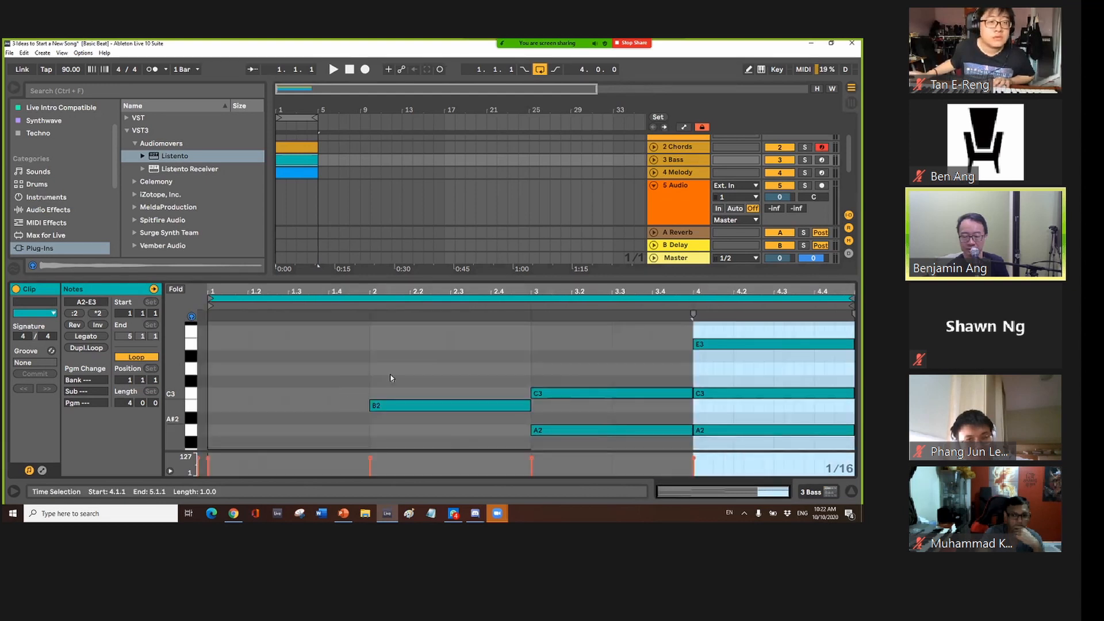
{"action": "scroll", "coordinate": [452, 354], "scroll_direction": "down", "scroll_amount": 1}
{"action": "scroll", "coordinate": [452, 354], "scroll_direction": "down", "scroll_amount": 2}
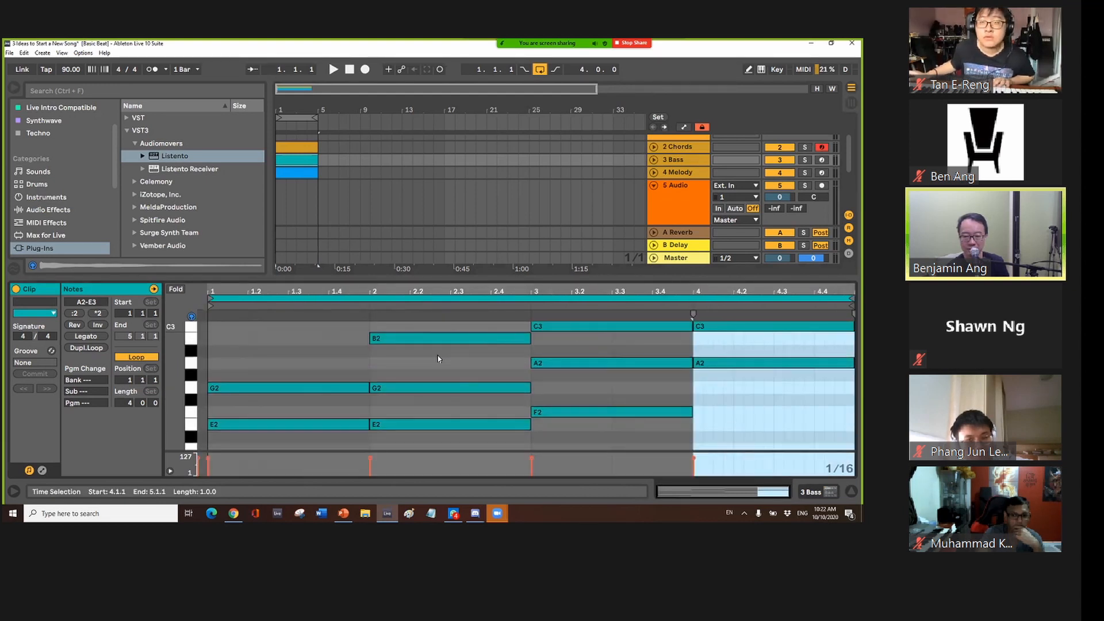
{"action": "left_click", "coordinate": [281, 387]}
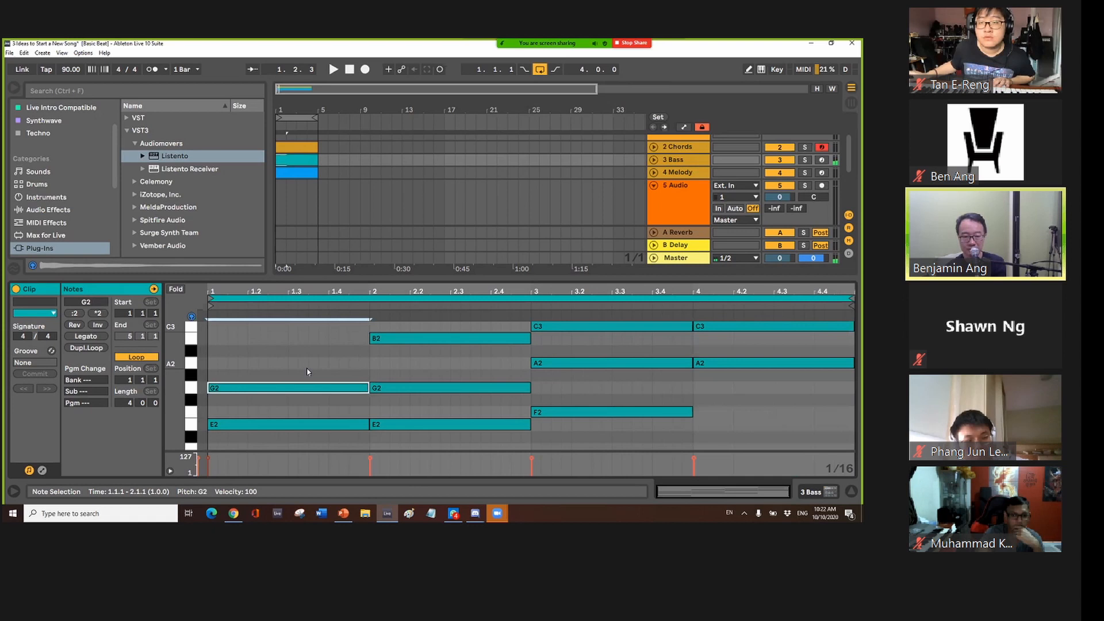
{"action": "scroll", "coordinate": [307, 373], "scroll_direction": "down", "scroll_amount": 2}
{"action": "key", "text": "Delete"}
{"action": "left_click", "coordinate": [349, 382]}
{"action": "key", "text": "Delete"}
Delete B2 and G2 from the bar 2 chord in the Bass clip, keeping its root E2
{"action": "left_click", "coordinate": [411, 348]}
{"action": "key", "text": "Delete"}
{"action": "scroll", "coordinate": [411, 347], "scroll_direction": "up", "scroll_amount": 2}
{"action": "left_click", "coordinate": [411, 340]}
{"action": "key", "text": "Delete"}
Delete the C3 and A2 notes from the bar 3 and bar 4 chords in the Bass clip
{"action": "left_click", "coordinate": [543, 326]}
{"action": "key", "text": "Delete"}
{"action": "left_click", "coordinate": [649, 363]}
{"action": "key", "text": "Delete"}
{"action": "left_click", "coordinate": [712, 326]}
{"action": "key", "text": "Delete"}
{"action": "left_click", "coordinate": [713, 363]}
{"action": "key", "text": "Delete"}
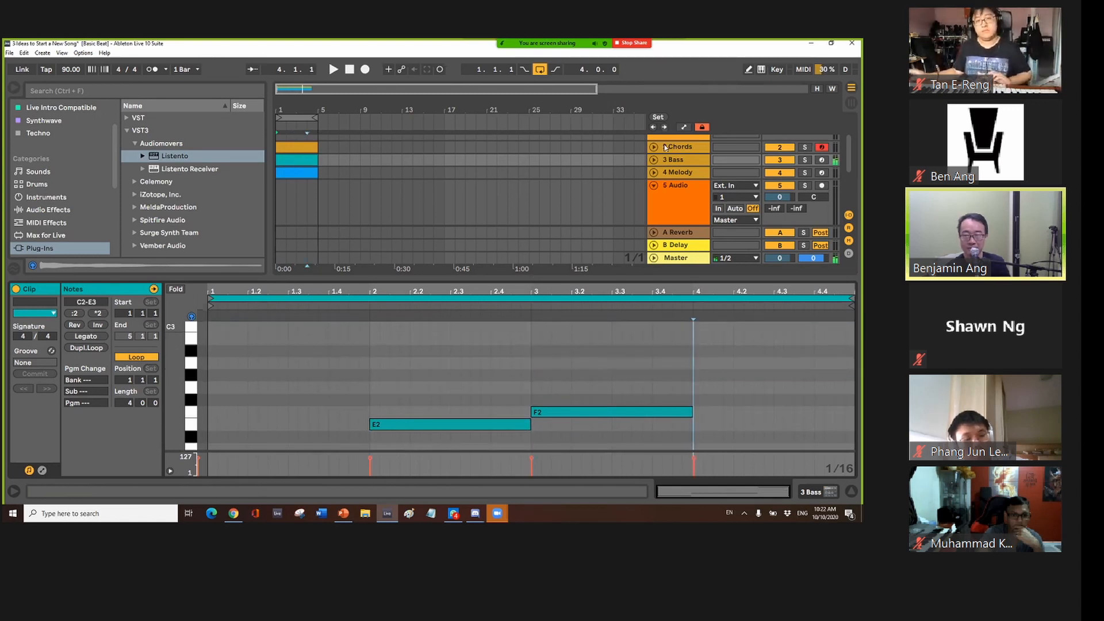
Insert another audio track and draw an A2 note filling bar 4 of the Bass clip
{"action": "key", "text": "ctrl+t"}
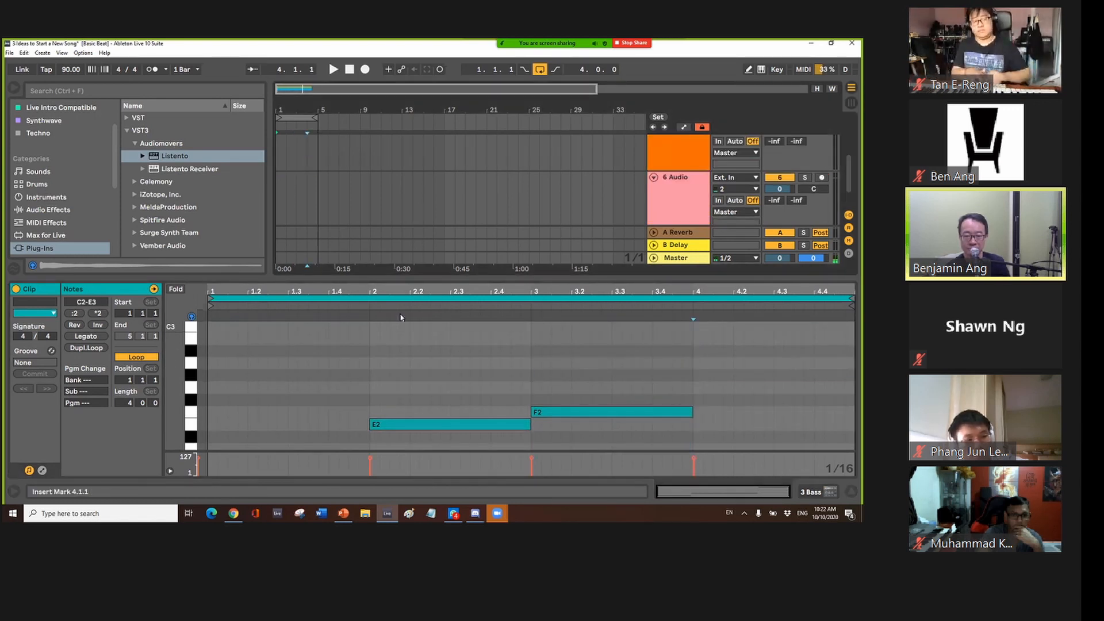
{"action": "scroll", "coordinate": [454, 345], "scroll_direction": "down", "scroll_amount": 3}
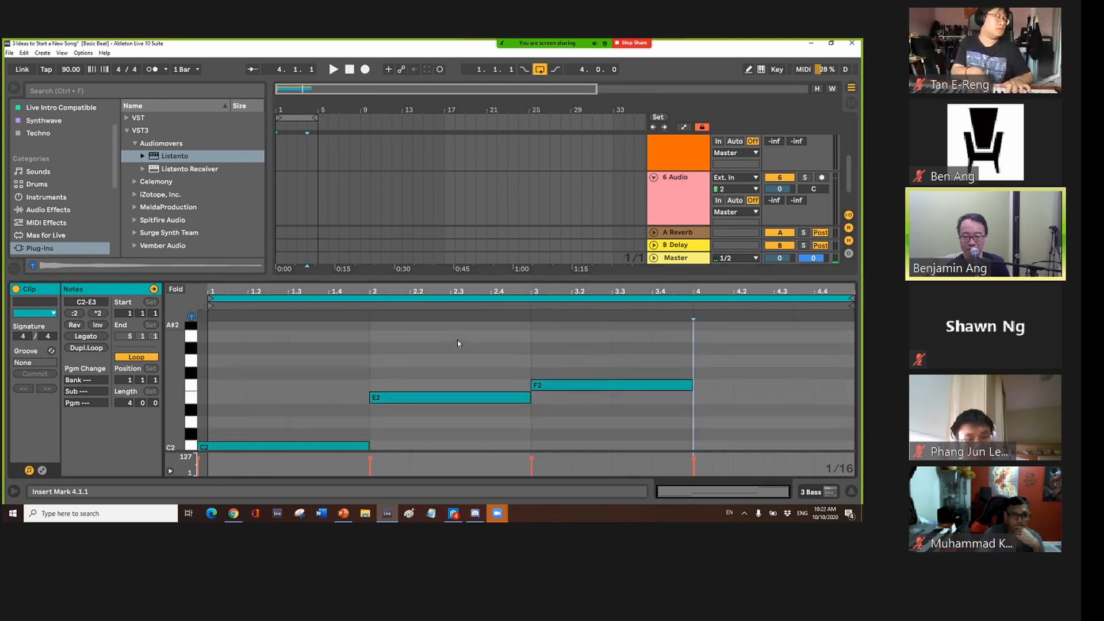
{"action": "scroll", "coordinate": [458, 342], "scroll_direction": "down", "scroll_amount": 3}
{"action": "scroll", "coordinate": [461, 340], "scroll_direction": "up", "scroll_amount": 6}
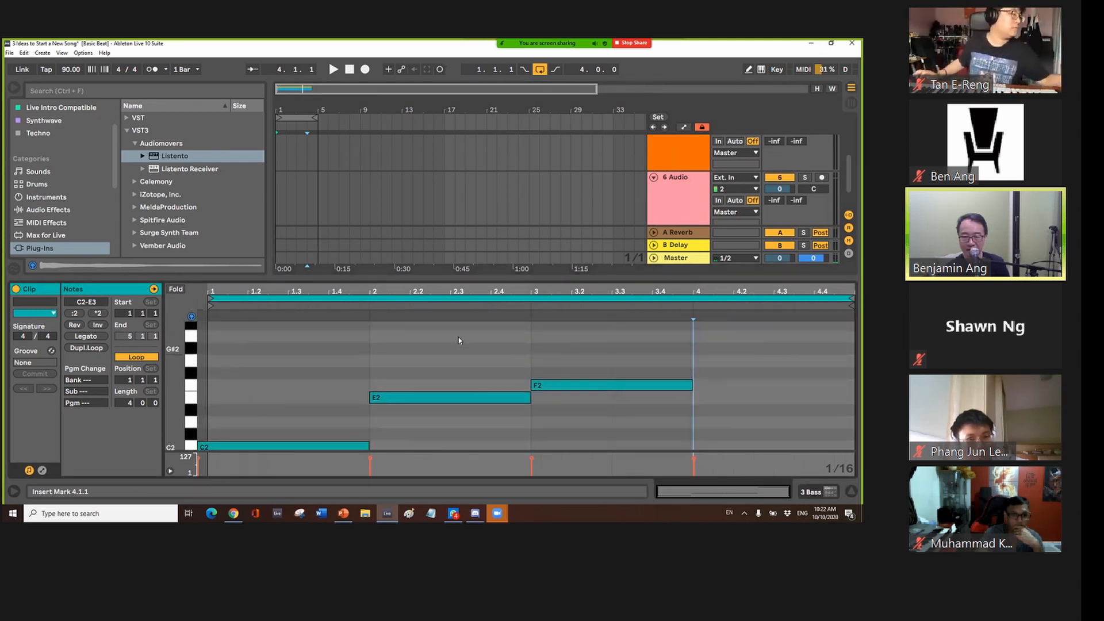
{"action": "double_click", "coordinate": [697, 378]}
{"action": "left_click_drag", "start_coordinate": [701, 377], "coordinate": [854, 377]}
{"action": "scroll", "coordinate": [692, 383], "scroll_direction": "down", "scroll_amount": 3}
{"action": "scroll", "coordinate": [691, 382], "scroll_direction": "down", "scroll_amount": 3}
{"action": "scroll", "coordinate": [692, 382], "scroll_direction": "up", "scroll_amount": 5}
{"action": "scroll", "coordinate": [676, 186], "scroll_direction": "up", "scroll_amount": 1}
{"action": "scroll", "coordinate": [675, 187], "scroll_direction": "up", "scroll_amount": 3}
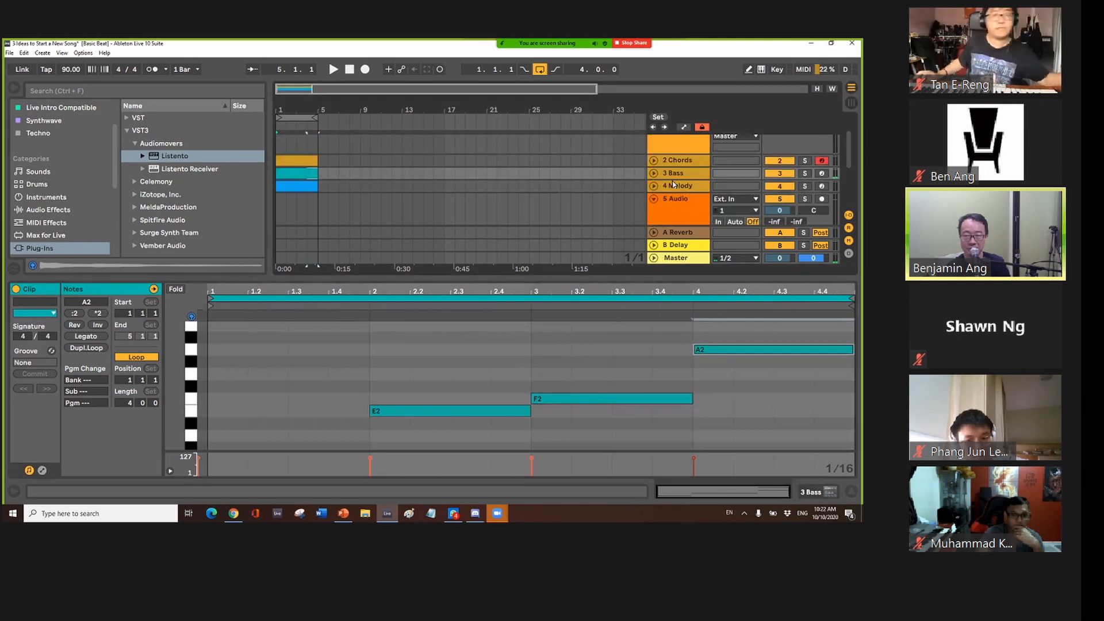
Load Analog Saw Bass from the Core Library's Bass sounds onto the Bass track and play the arrangement
{"action": "double_click", "coordinate": [688, 176]}
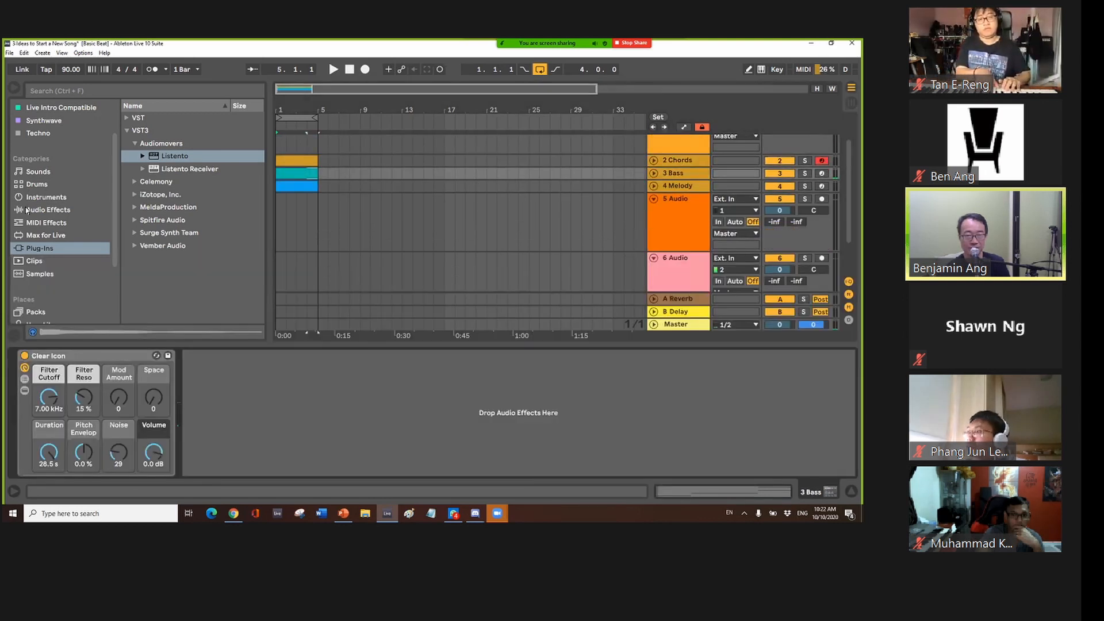
{"action": "left_click", "coordinate": [39, 312]}
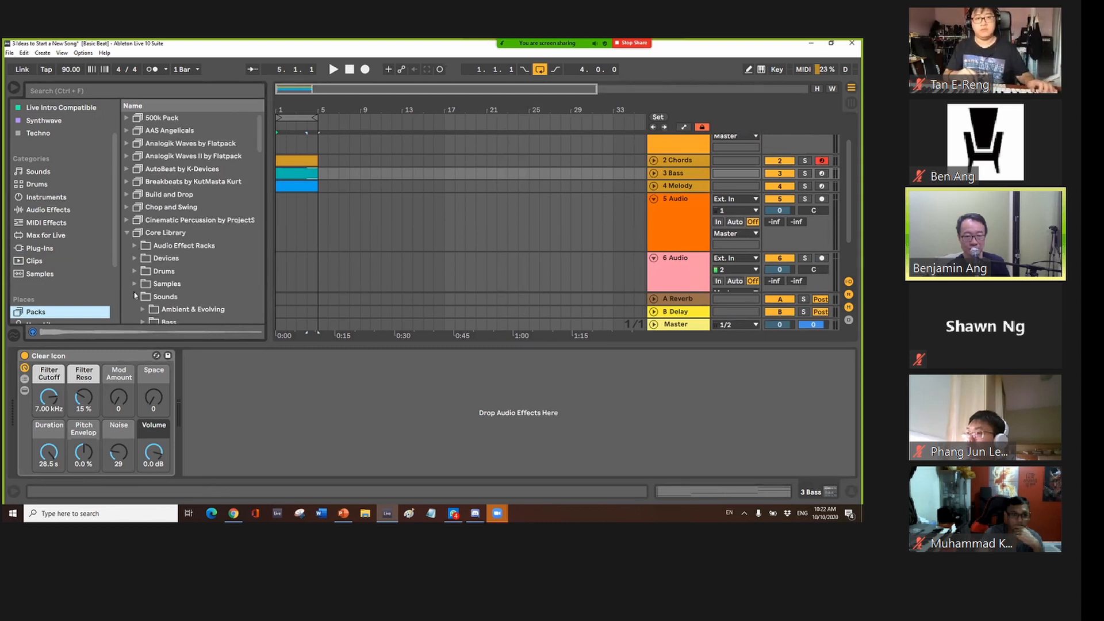
{"action": "scroll", "coordinate": [157, 299], "scroll_direction": "down", "scroll_amount": 2}
{"action": "left_click", "coordinate": [143, 282]}
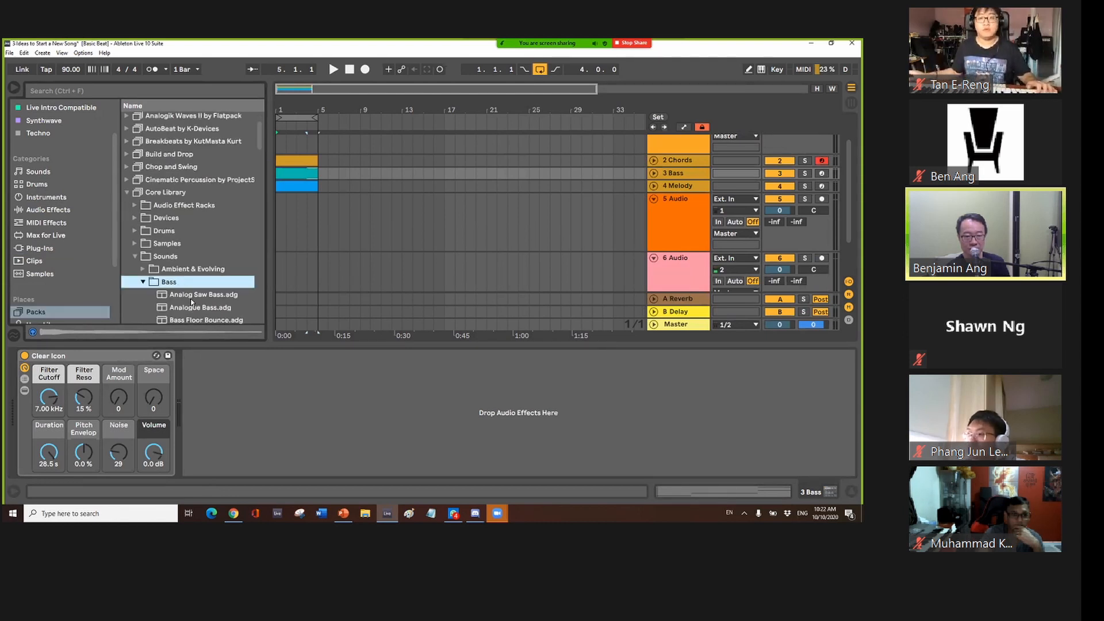
{"action": "left_click", "coordinate": [189, 295]}
{"action": "double_click", "coordinate": [190, 296]}
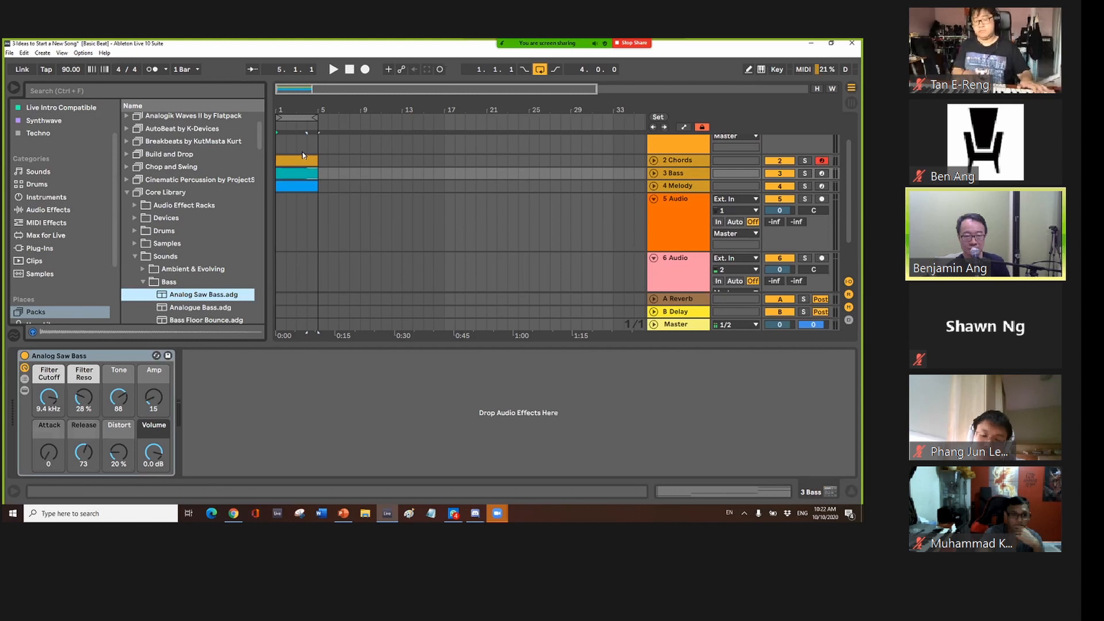
{"action": "left_click", "coordinate": [333, 69]}
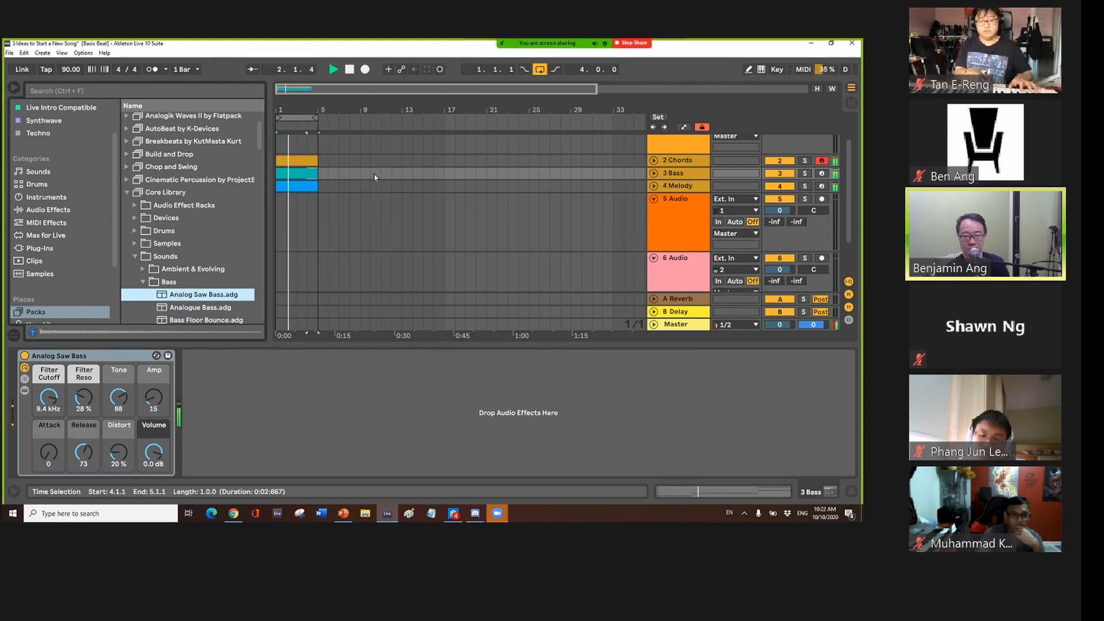
Transpose all notes in the Bass clip down one octave, with the first note at C1, and play the result
{"action": "double_click", "coordinate": [308, 173]}
{"action": "key", "text": "ctrl+a"}
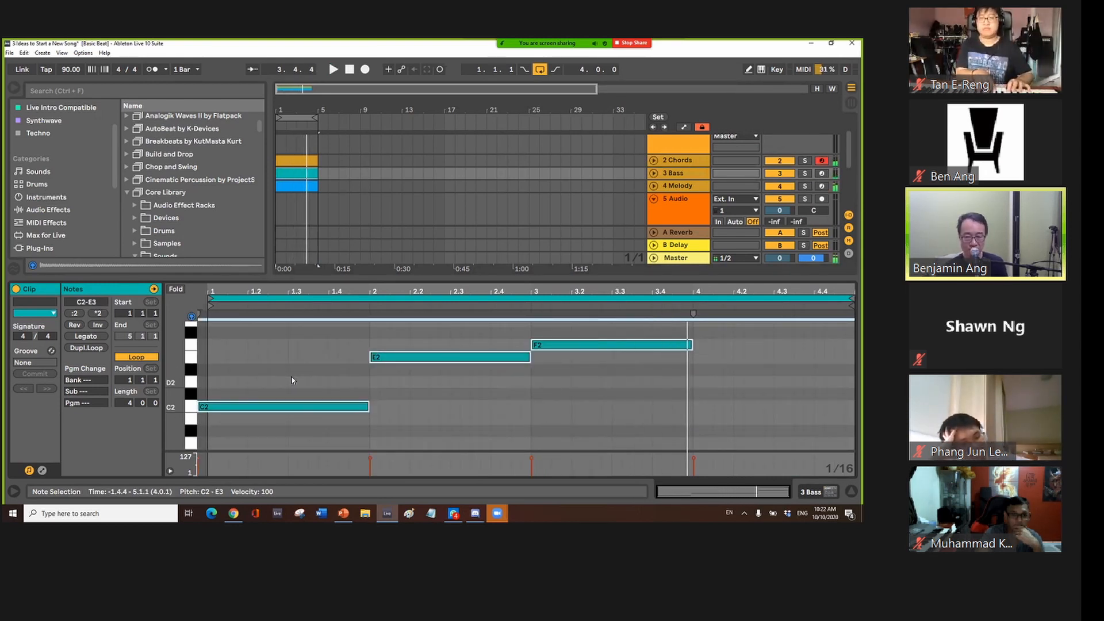
{"action": "scroll", "coordinate": [276, 369], "scroll_direction": "down", "scroll_amount": 3}
{"action": "left_click_drag", "start_coordinate": [276, 369], "coordinate": [277, 449]}
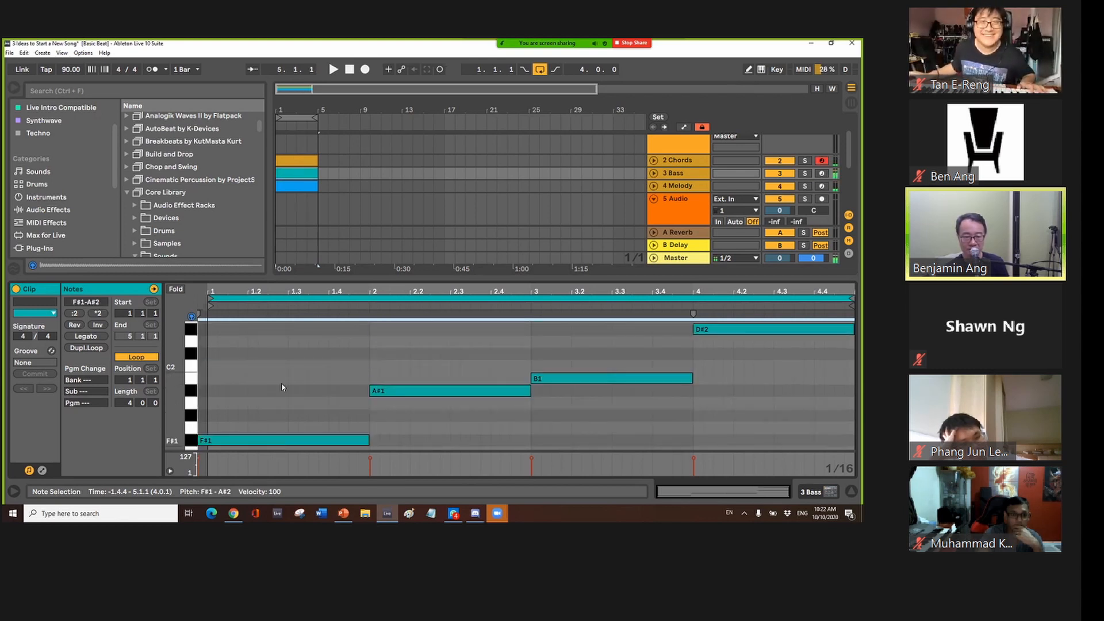
{"action": "scroll", "coordinate": [282, 387], "scroll_direction": "down", "scroll_amount": 3}
{"action": "scroll", "coordinate": [271, 366], "scroll_direction": "down", "scroll_amount": 3}
{"action": "key", "text": "Down"}
{"action": "key", "text": "Down"}
{"action": "key", "text": "Down"}
{"action": "key", "text": "Down"}
{"action": "key", "text": "Down"}
{"action": "key", "text": "Down"}
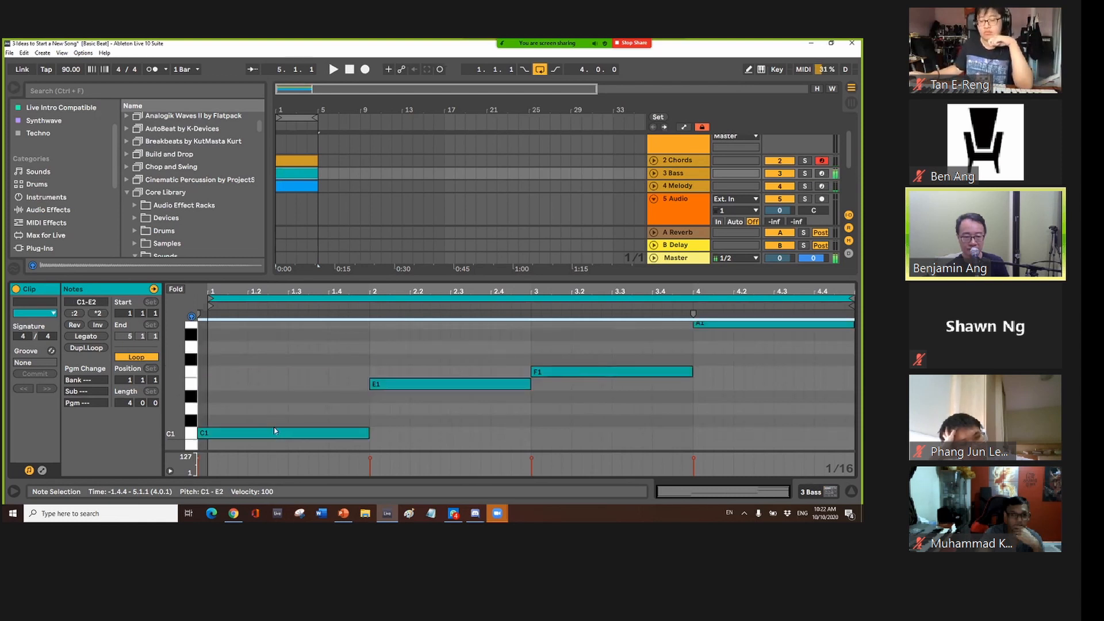
{"action": "scroll", "coordinate": [274, 430], "scroll_direction": "down", "scroll_amount": 2}
{"action": "key", "text": "space"}
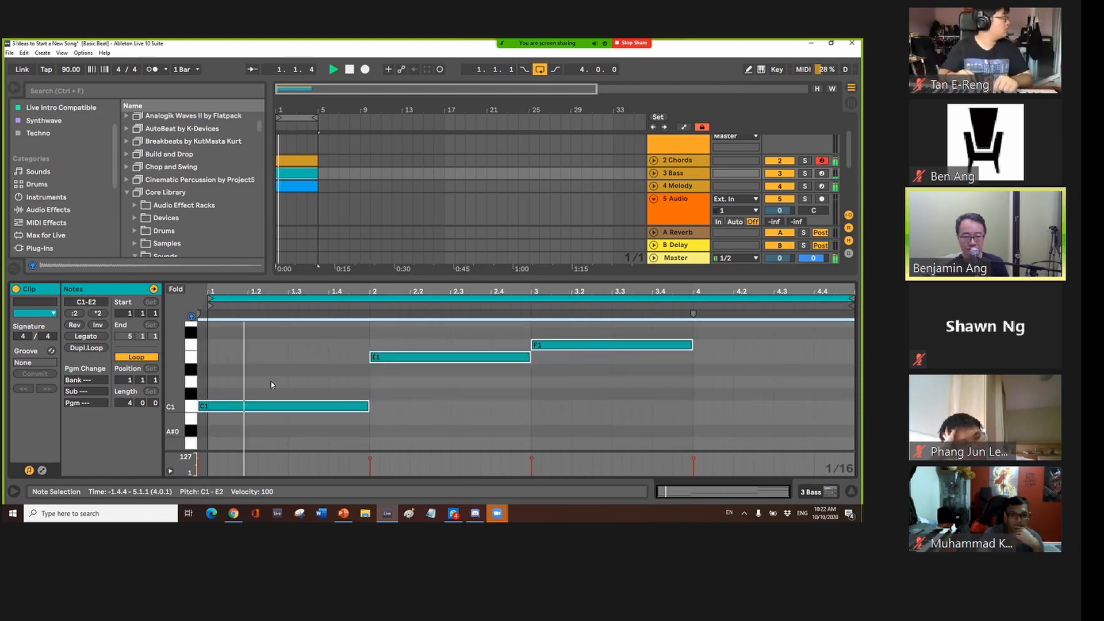
Move the C1 note in the Bass clip to start at 1.1.1 and trim its end to 2.1.1
{"action": "scroll", "coordinate": [212, 327], "scroll_direction": "down", "scroll_amount": 3}
{"action": "scroll", "coordinate": [201, 307], "scroll_direction": "up", "scroll_amount": 1}
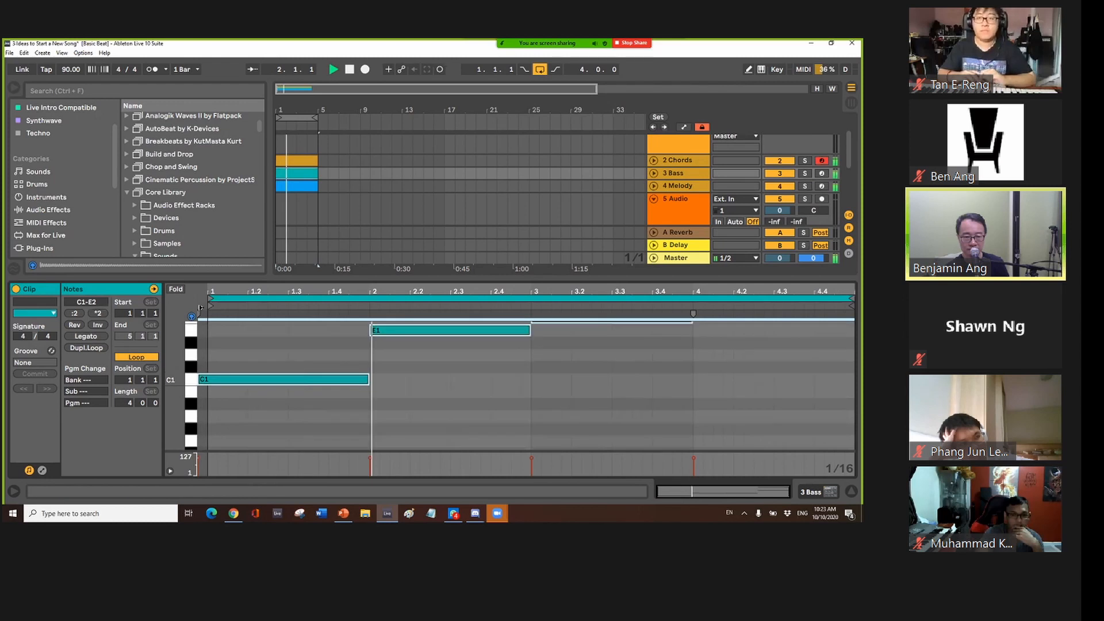
{"action": "left_click", "coordinate": [202, 305]}
{"action": "left_click", "coordinate": [201, 300]}
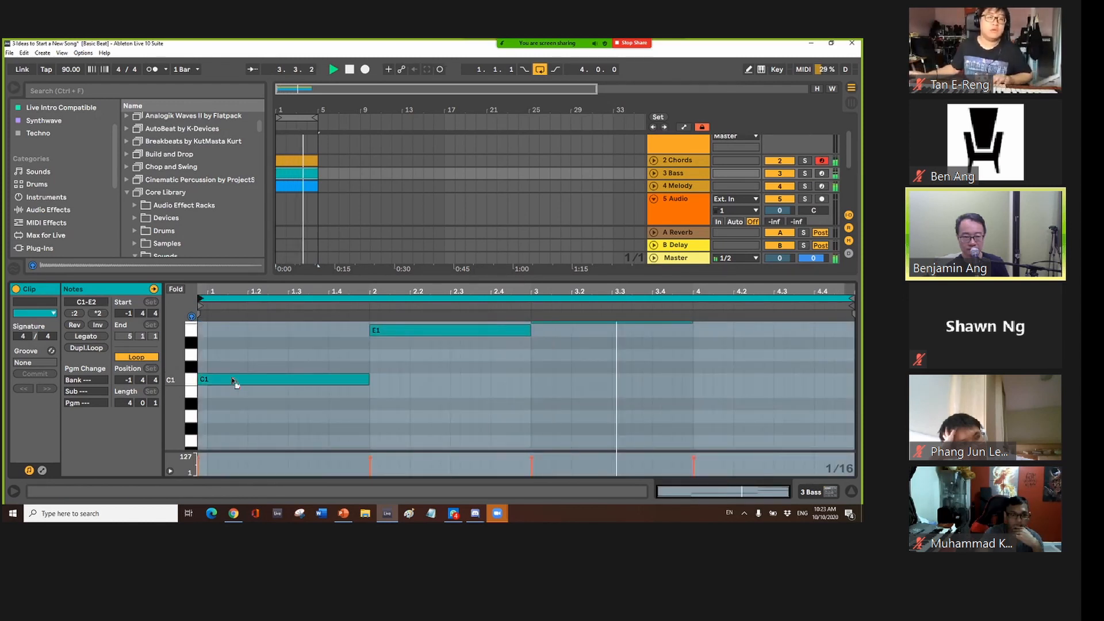
{"action": "left_click_drag", "start_coordinate": [234, 382], "coordinate": [237, 383]}
{"action": "left_click", "coordinate": [361, 379]}
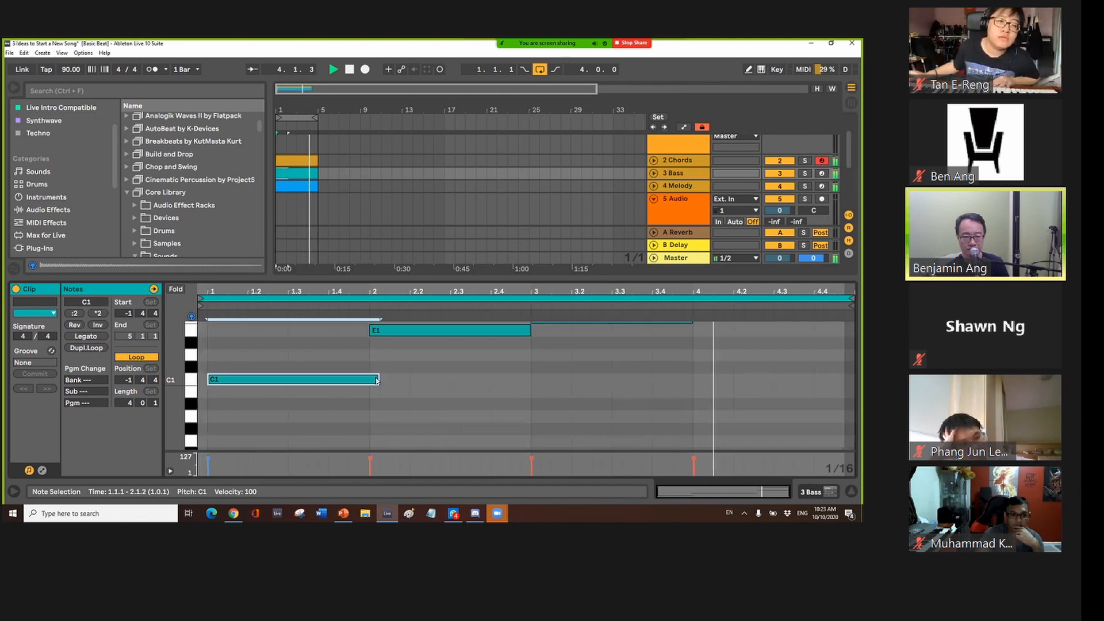
{"action": "left_click_drag", "start_coordinate": [370, 380], "coordinate": [369, 380]}
{"action": "left_click", "coordinate": [223, 329]}
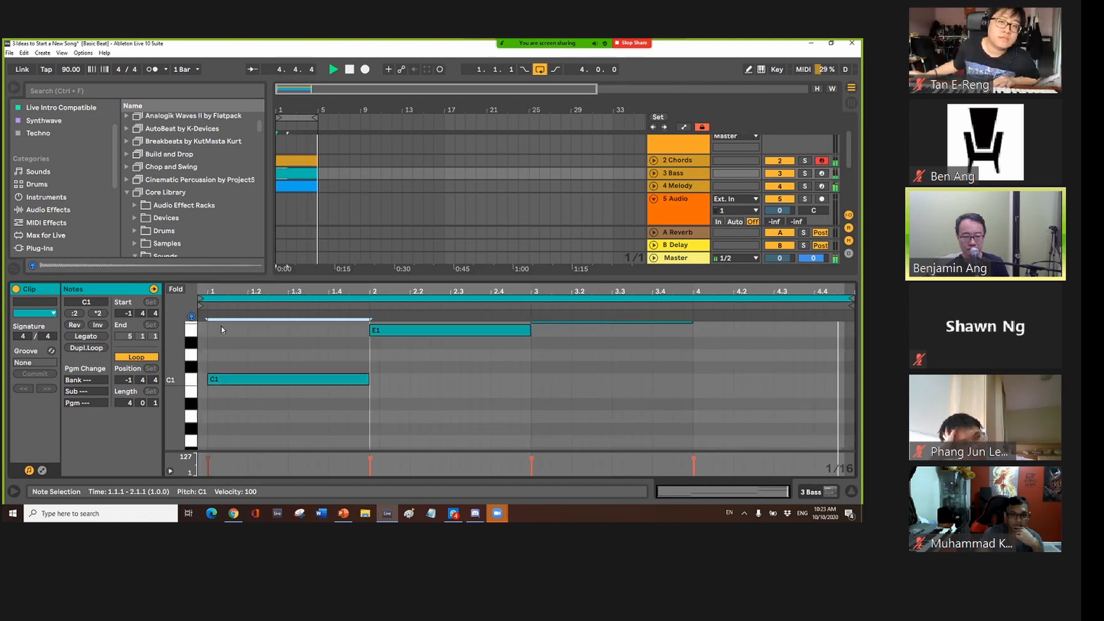
Restore the Bass clip's start and loop position to 1.1.1 with a loop length of 4.0.0
{"action": "left_click", "coordinate": [204, 299]}
{"action": "key", "text": "ctrl+z"}
{"action": "scroll", "coordinate": [264, 374], "scroll_direction": "down", "scroll_amount": 3}
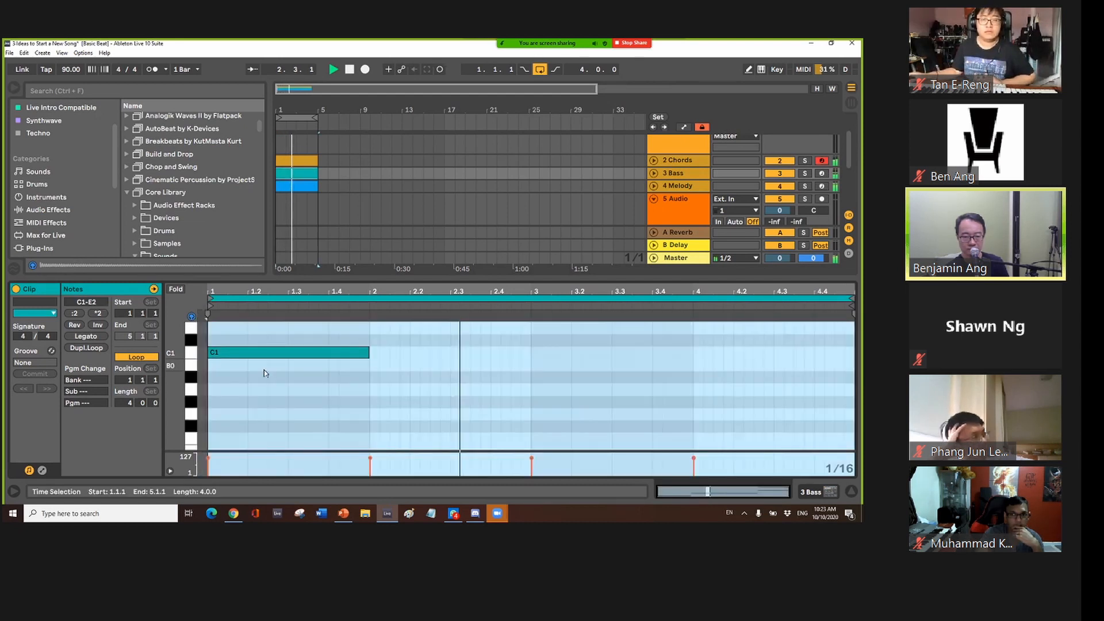
Lower all the Bass clip's notes by another octave so the first note sits at C0, and play the arrangement
{"action": "key", "text": "space"}
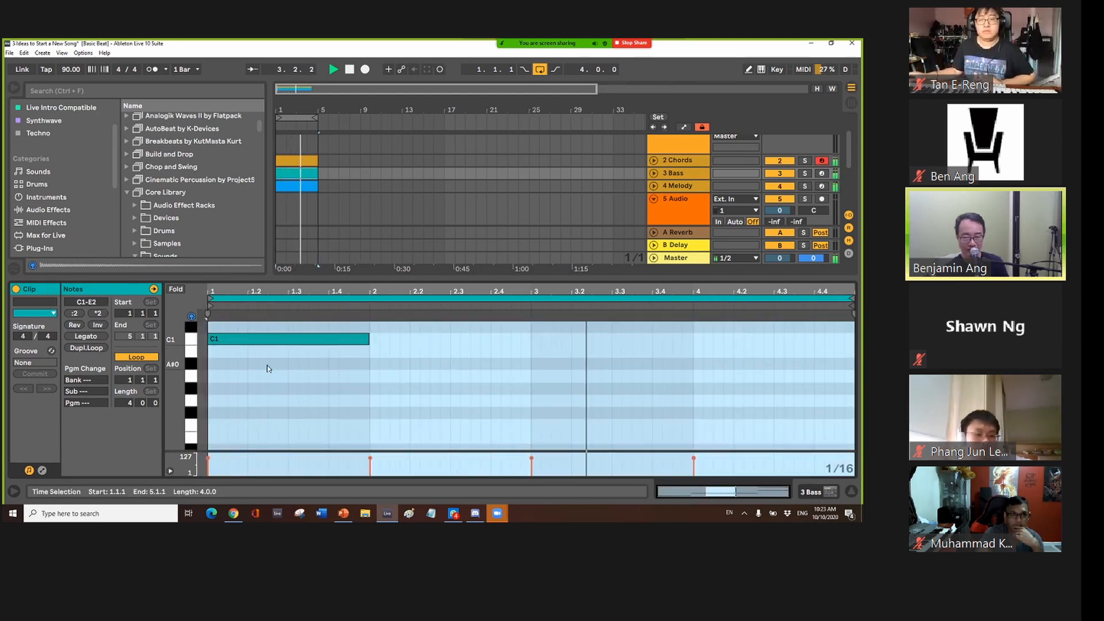
{"action": "left_click", "coordinate": [266, 368]}
{"action": "key", "text": "super"}
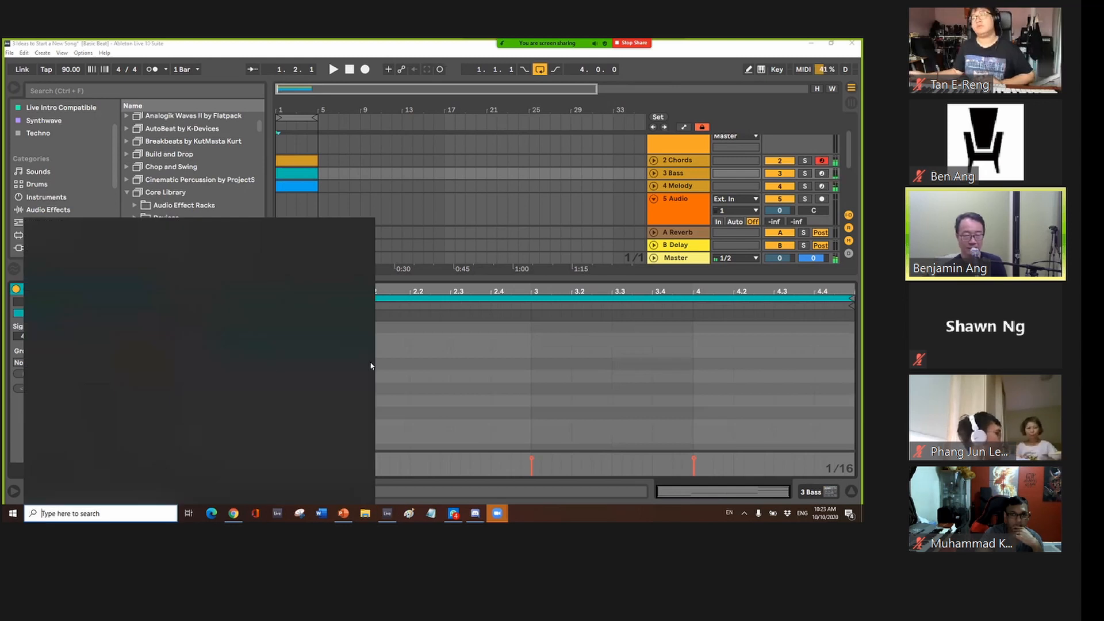
{"action": "key", "text": "Escape"}
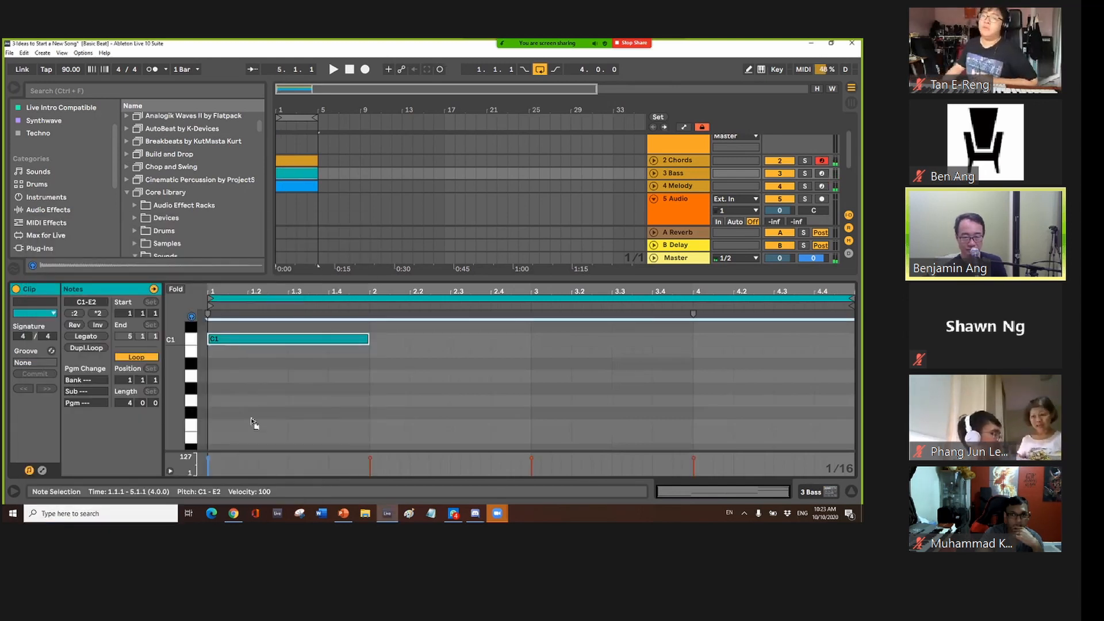
{"action": "scroll", "coordinate": [249, 424], "scroll_direction": "up", "scroll_amount": 3}
{"action": "left_click_drag", "start_coordinate": [256, 426], "coordinate": [240, 445]}
{"action": "key", "text": "space"}
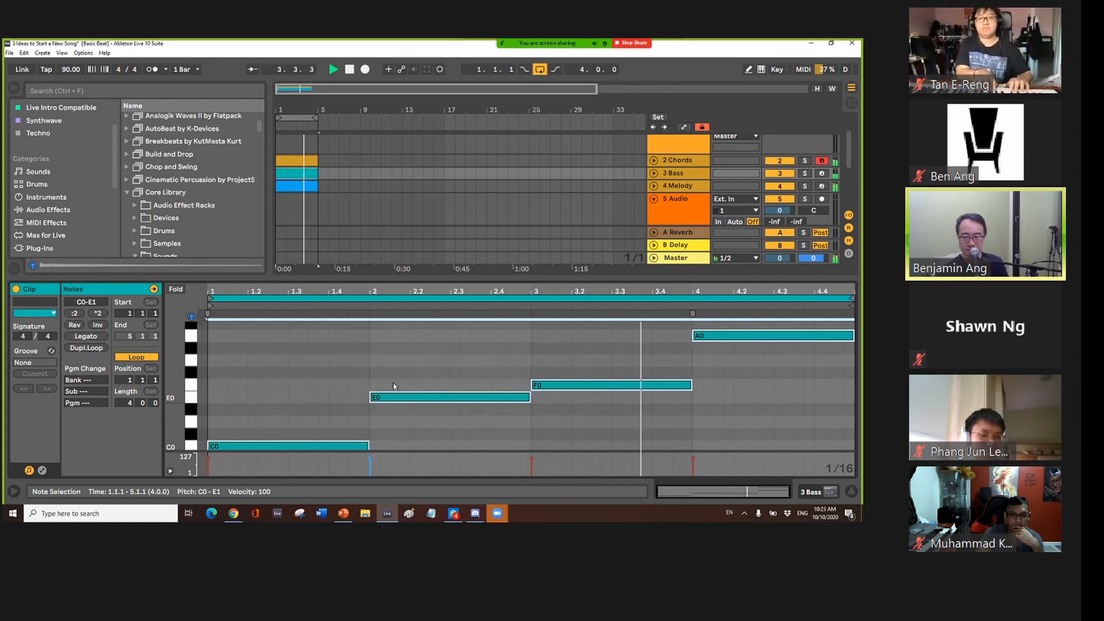
{"action": "scroll", "coordinate": [449, 379], "scroll_direction": "down", "scroll_amount": 2}
{"action": "scroll", "coordinate": [449, 379], "scroll_direction": "up", "scroll_amount": 2}
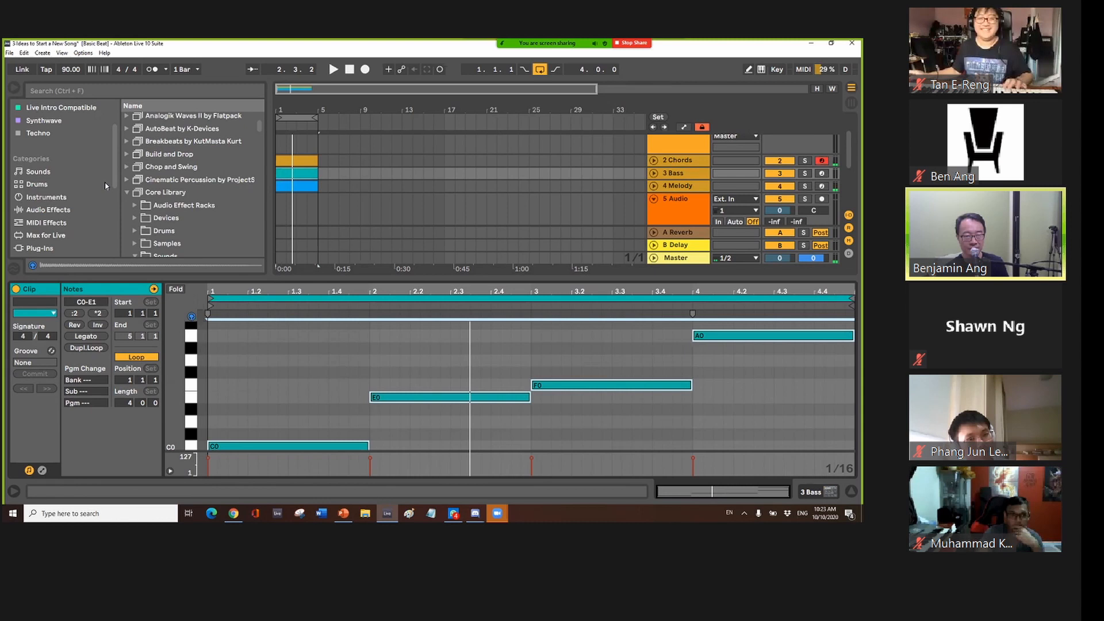
Switch to the Autochords page in Chrome, look through its list of progression feels without changing it, and return to Ableton Live
{"action": "scroll", "coordinate": [92, 217], "scroll_direction": "down", "scroll_amount": 2}
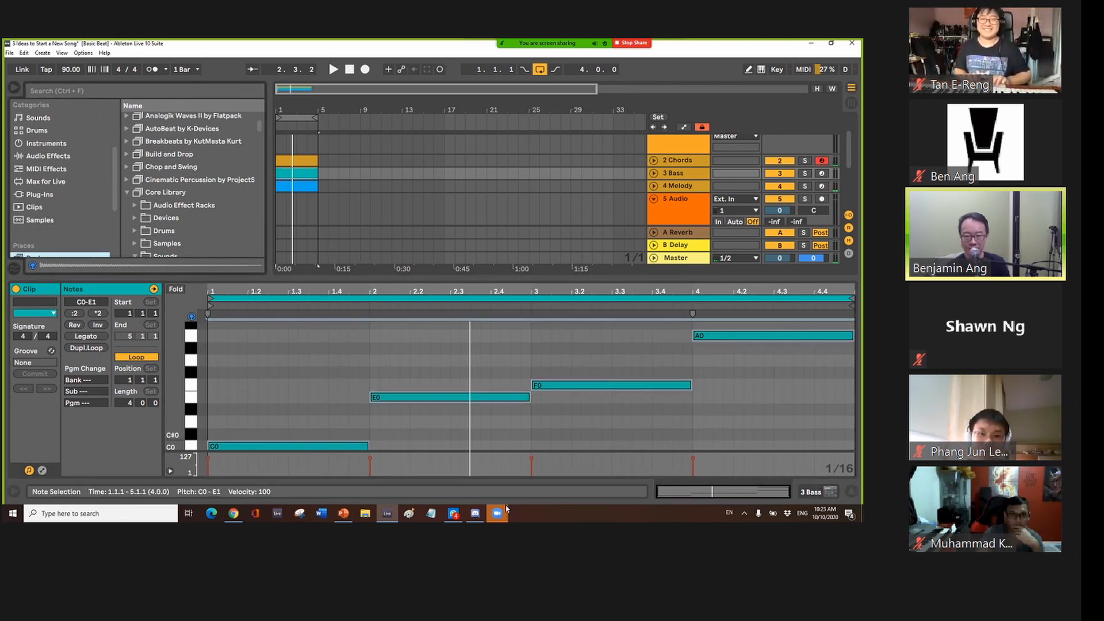
{"action": "mouse_move", "coordinate": [498, 516]}
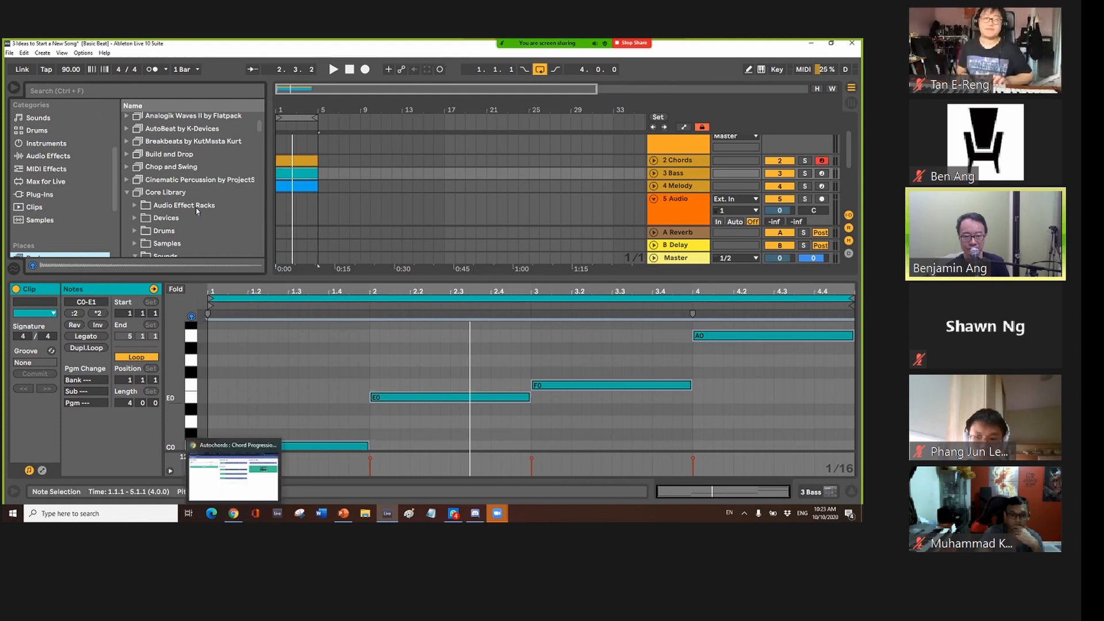
{"action": "left_click", "coordinate": [237, 518]}
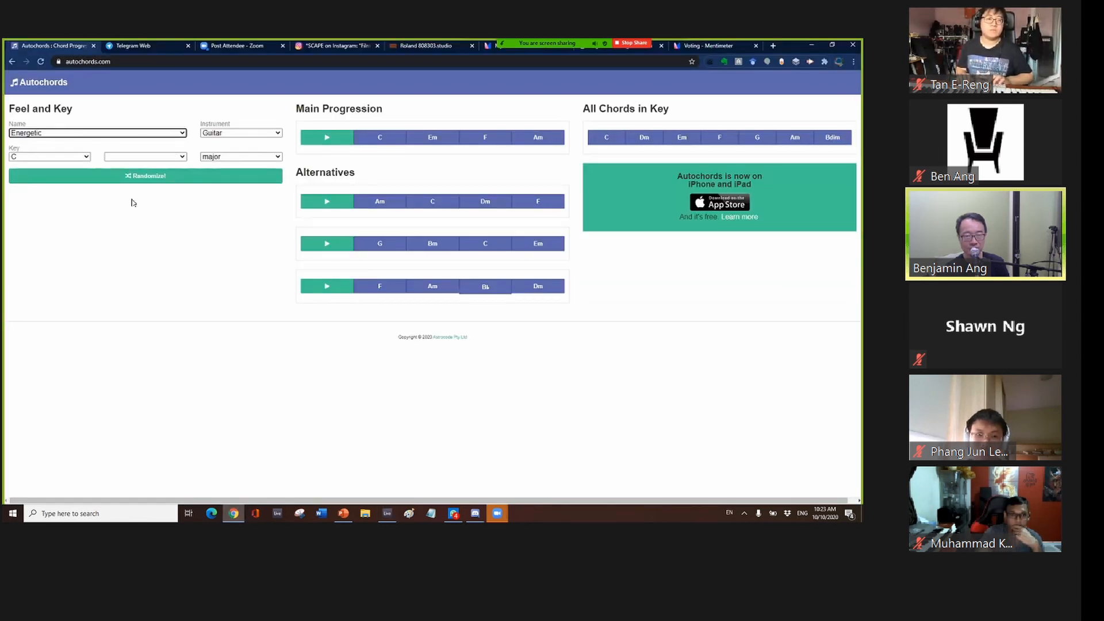
{"action": "left_click", "coordinate": [131, 132]}
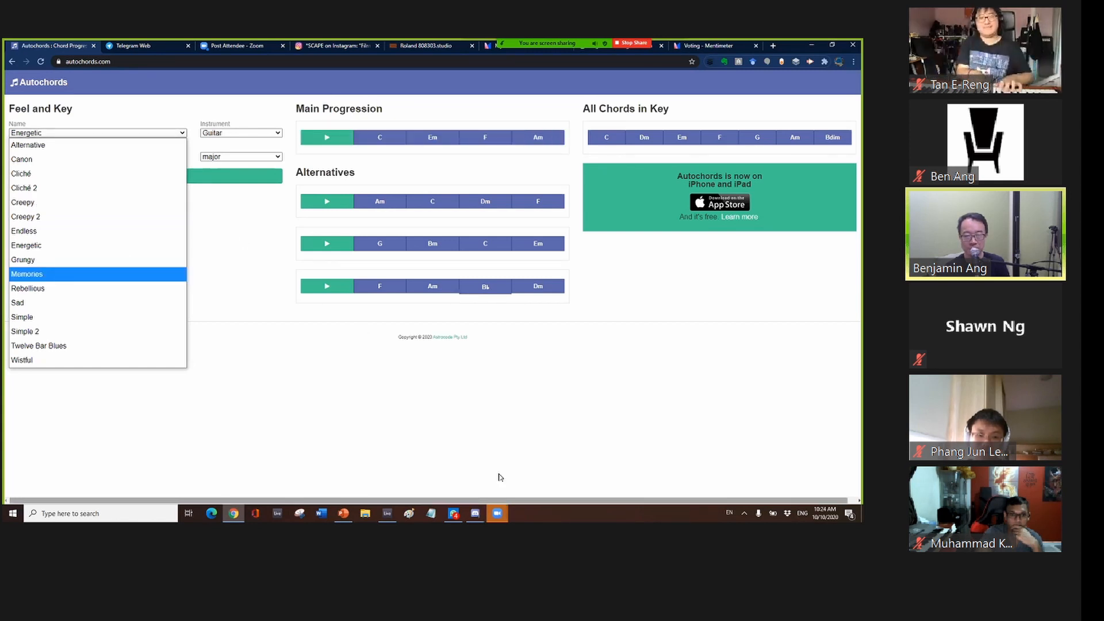
{"action": "key", "text": "Escape"}
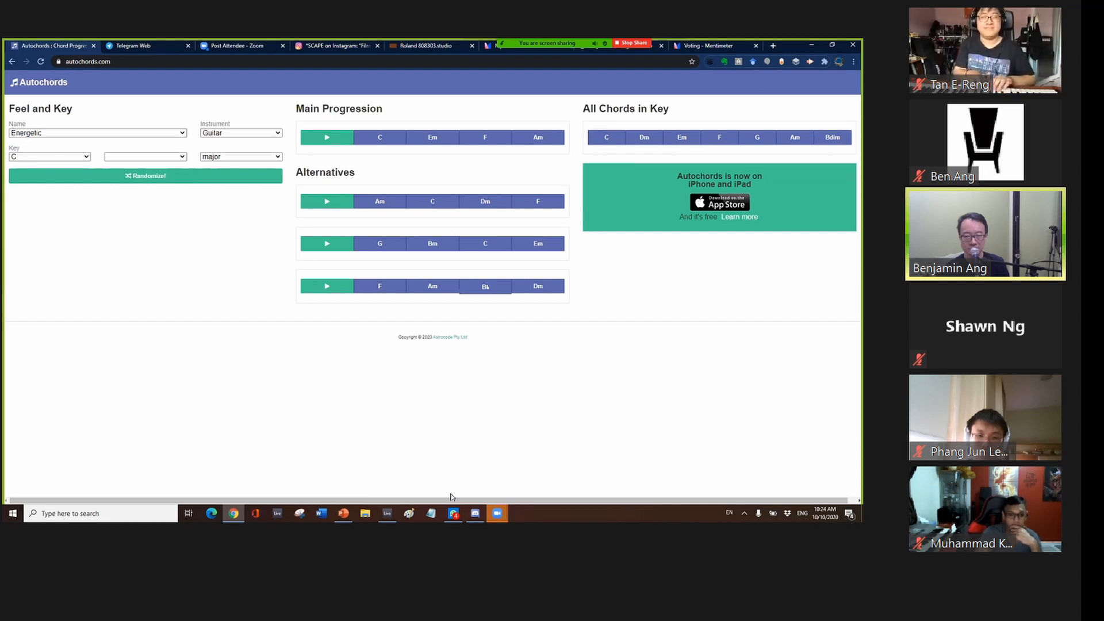
{"action": "left_click", "coordinate": [387, 518]}
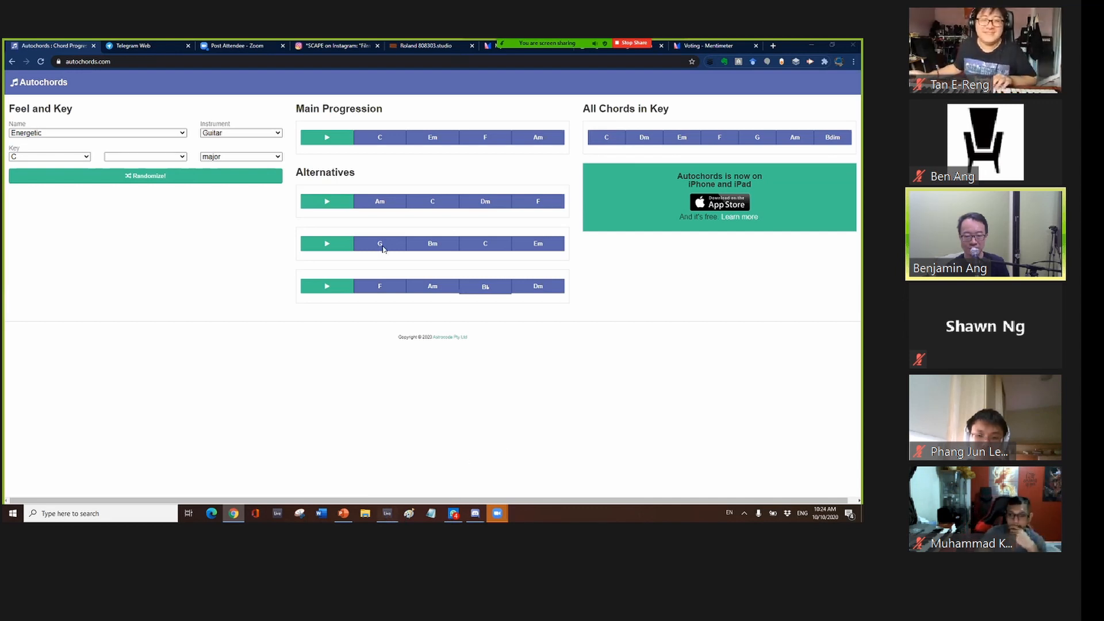